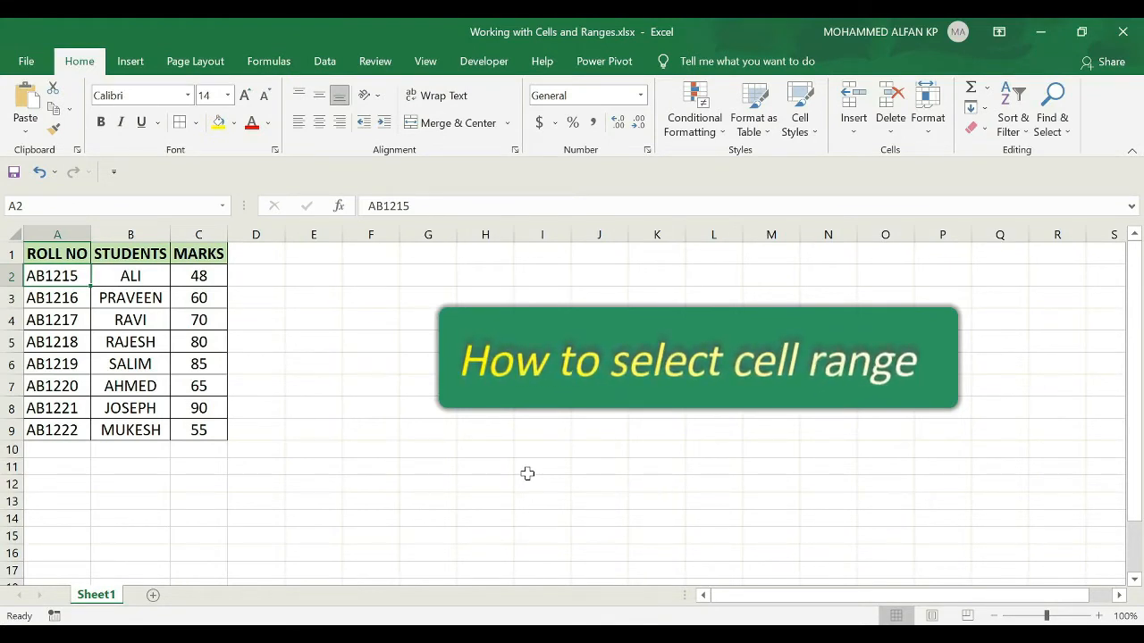
Select the cell range A1:B5 in the student table, then clear the range by selecting cell B4.
{"action": "left_click", "coordinate": [49, 254]}
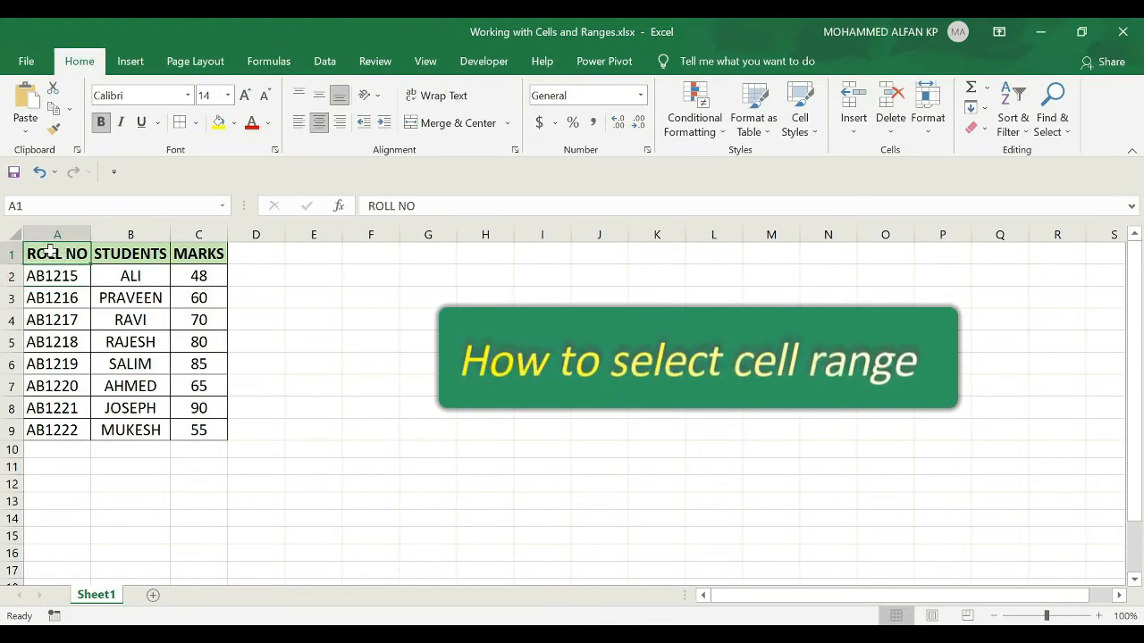
{"action": "left_click_drag", "start_coordinate": [50, 251], "coordinate": [150, 343]}
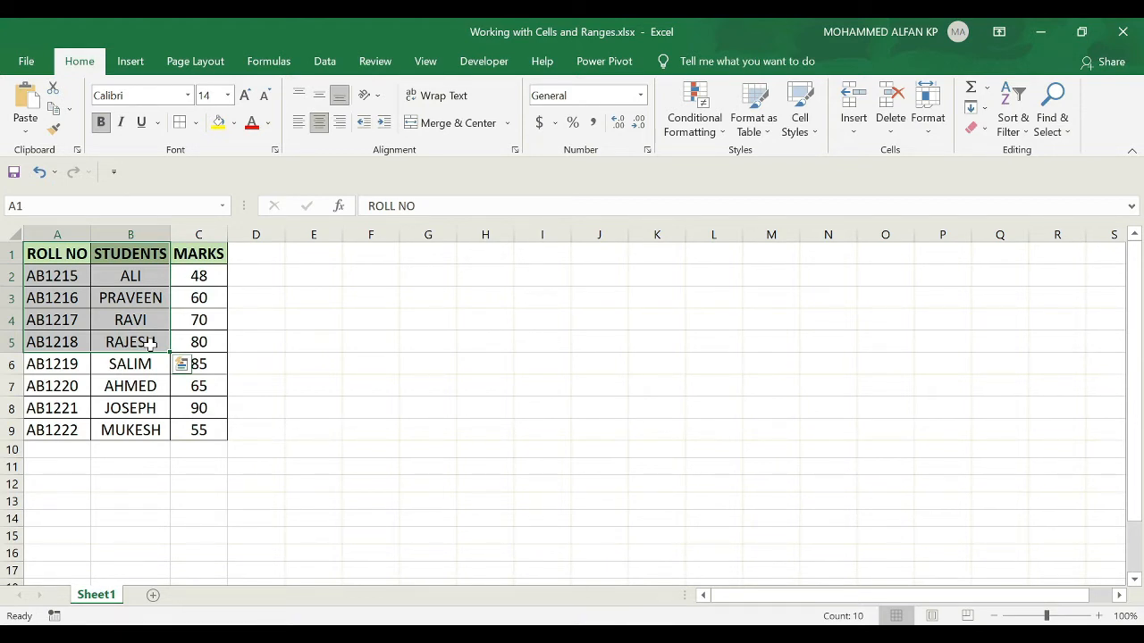
{"action": "left_click", "coordinate": [113, 322]}
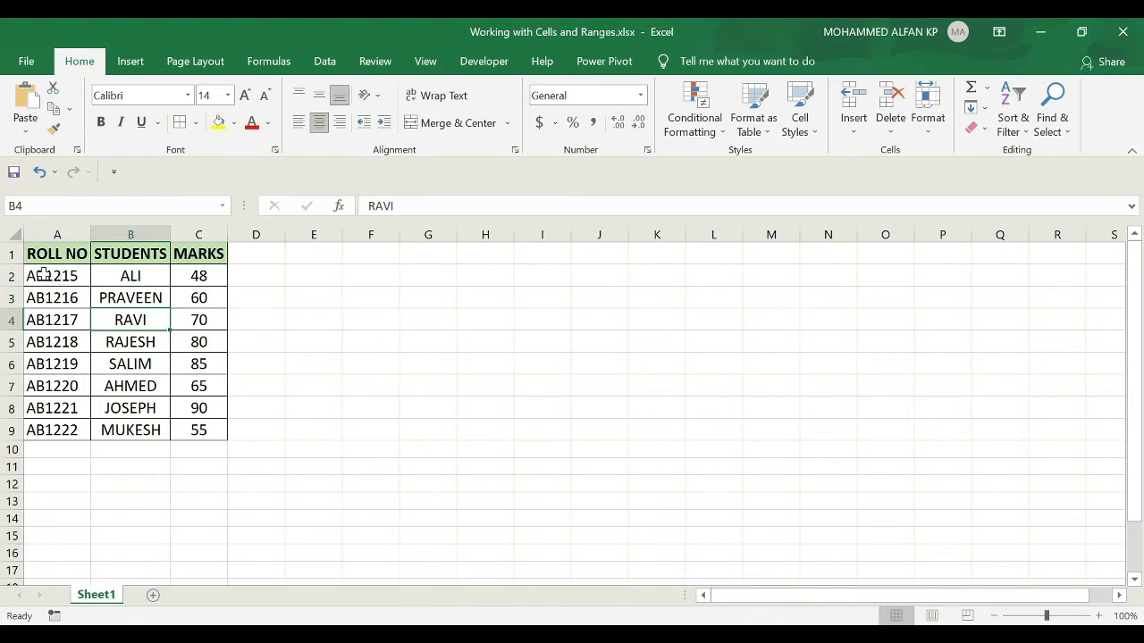
Select the two separate table ranges A2:C3 and A7:C9 together.
{"action": "left_click_drag", "start_coordinate": [46, 276], "coordinate": [184, 297]}
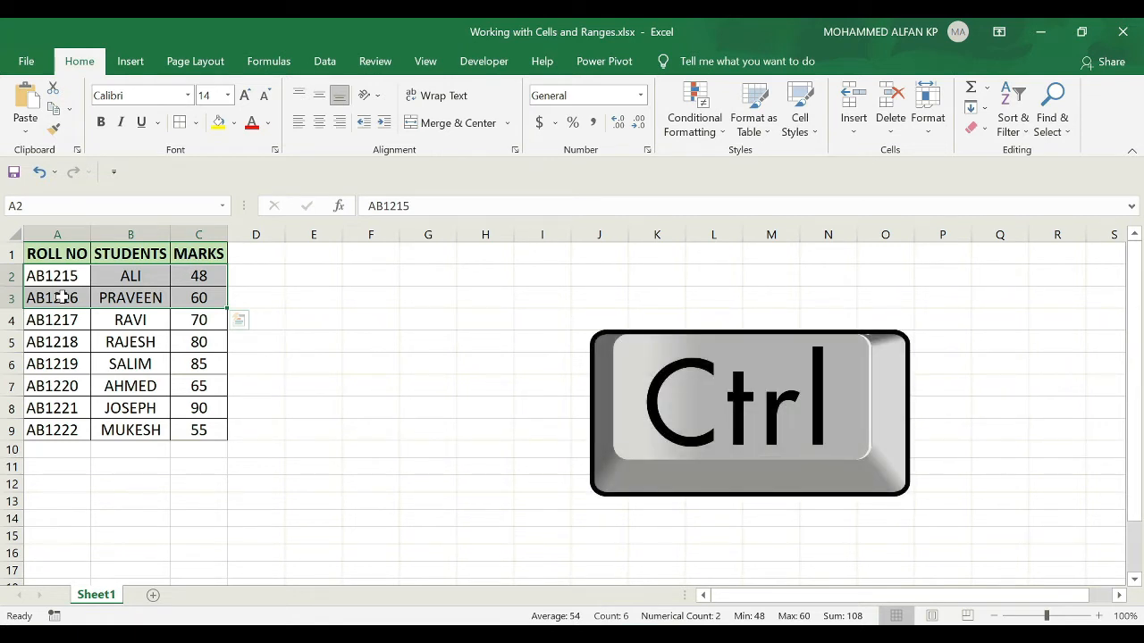
{"action": "left_click_drag", "start_coordinate": [43, 389], "coordinate": [199, 429]}
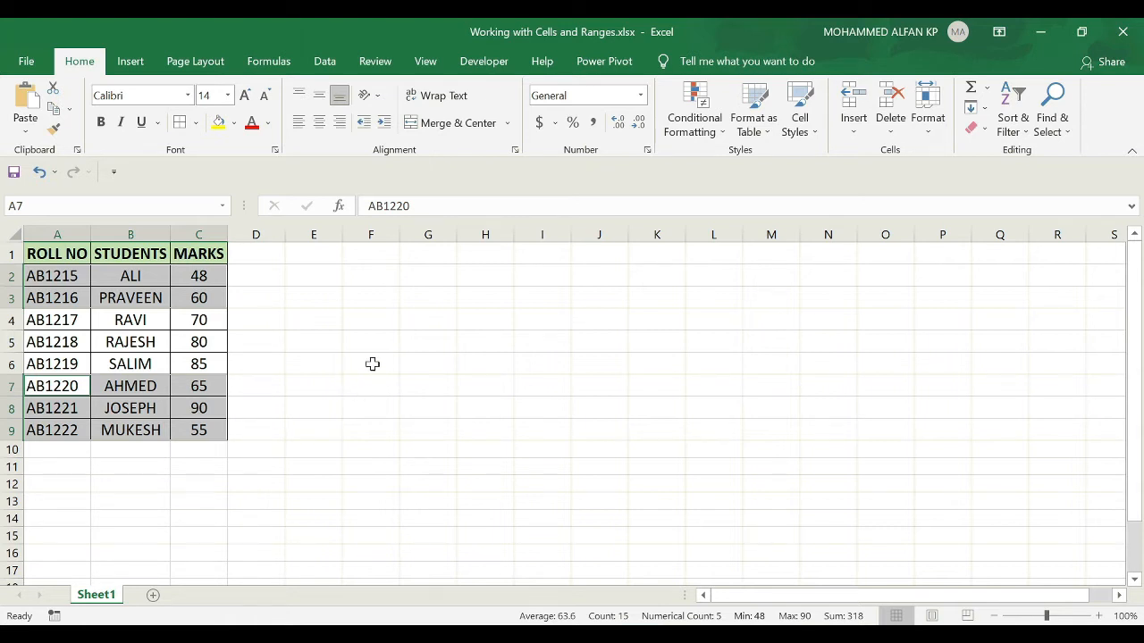
Select the empty ranges G3:J5, I9:K12 and O3:Q6 together and fill them with yellow.
{"action": "left_click_drag", "start_coordinate": [416, 293], "coordinate": [595, 331]}
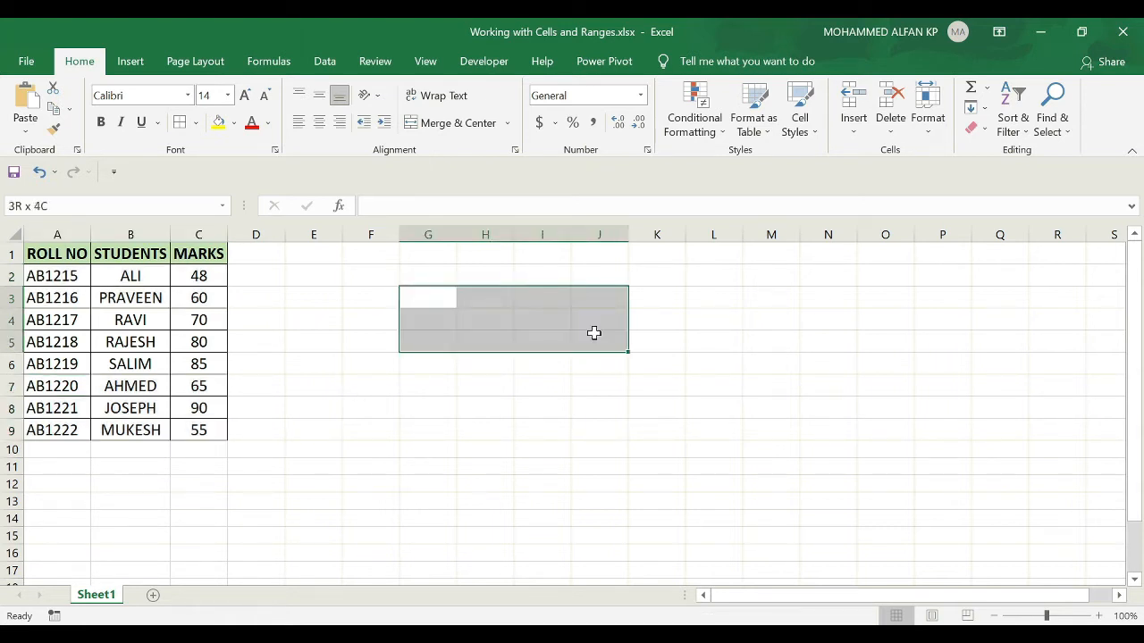
{"action": "left_click_drag", "start_coordinate": [528, 428], "coordinate": [684, 480]}
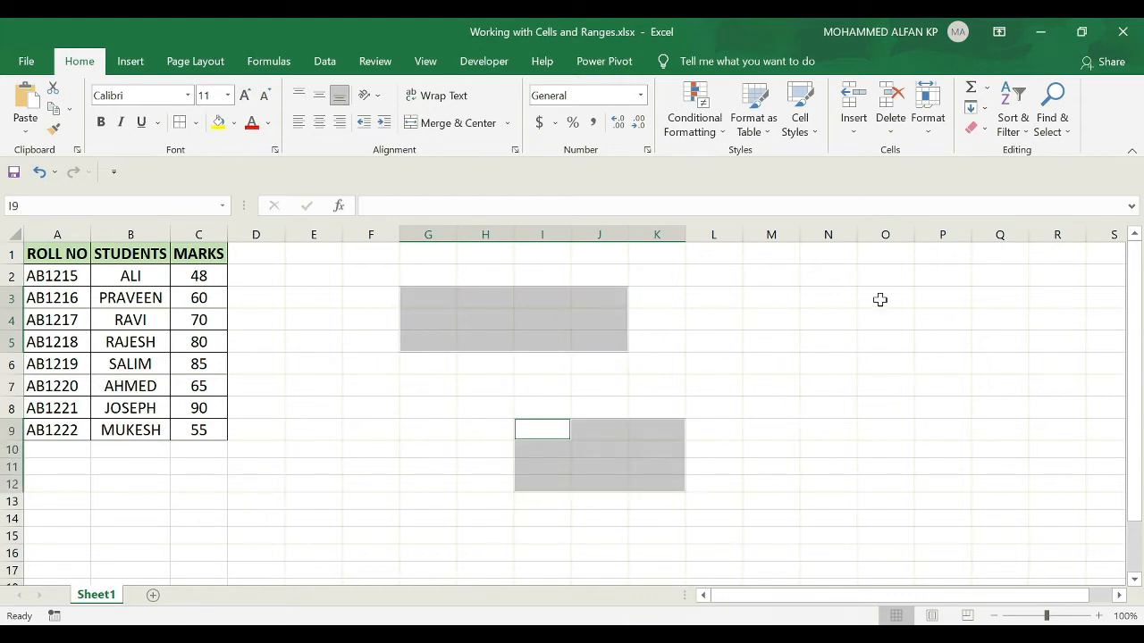
{"action": "left_click_drag", "start_coordinate": [880, 299], "coordinate": [1001, 360]}
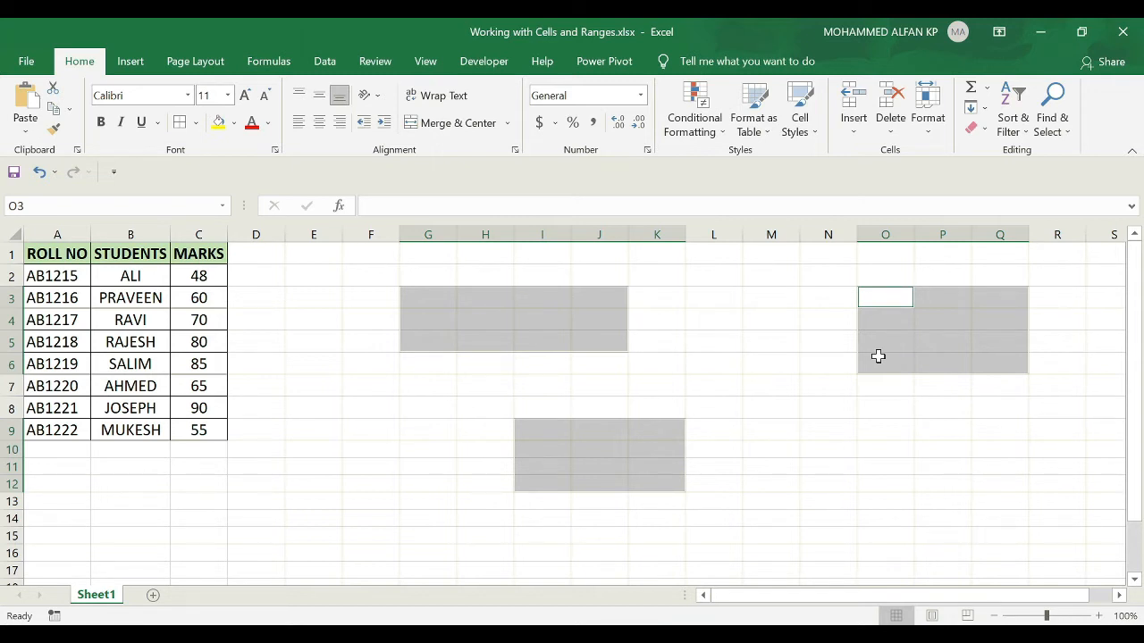
{"action": "left_click", "coordinate": [217, 125]}
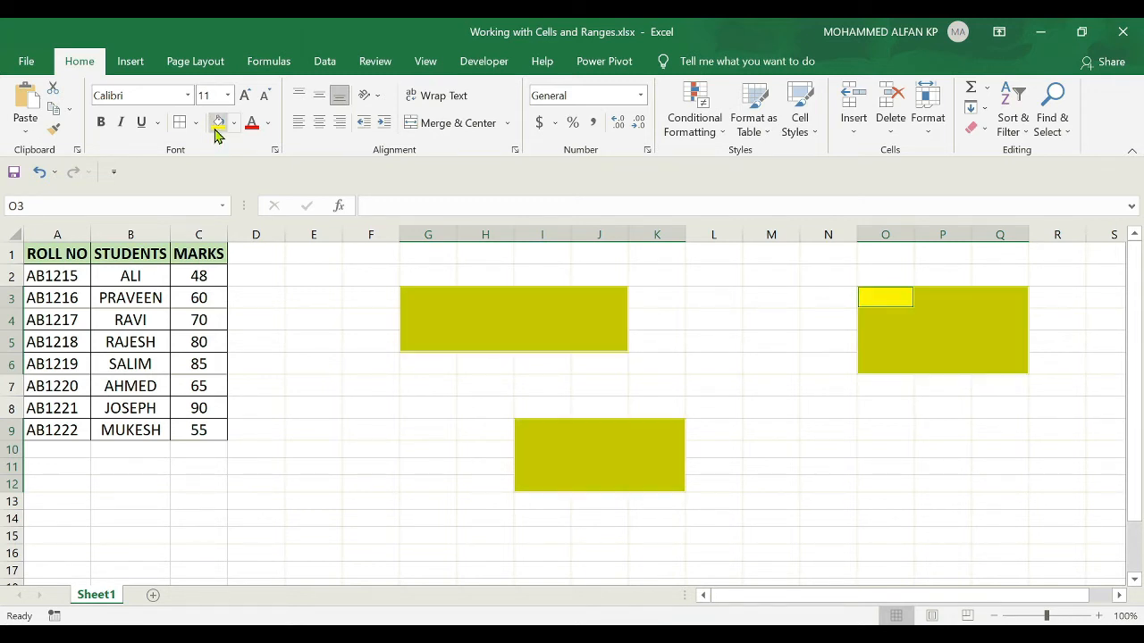
Change the fill of the three selected ranges to light green and deselect them.
{"action": "left_click", "coordinate": [233, 127]}
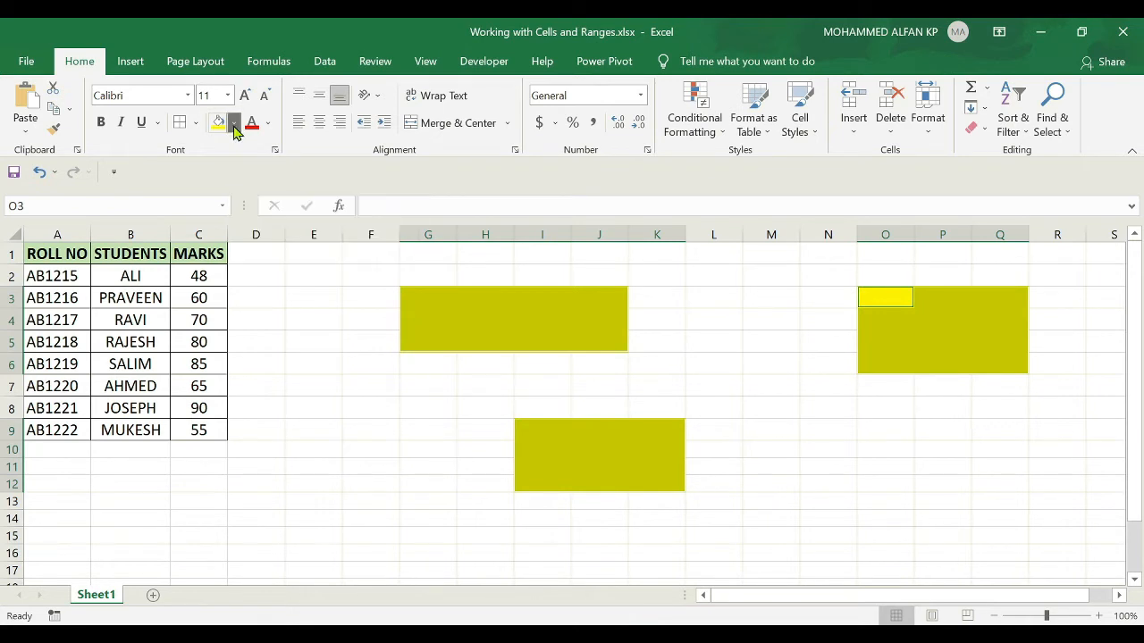
{"action": "left_click", "coordinate": [355, 208]}
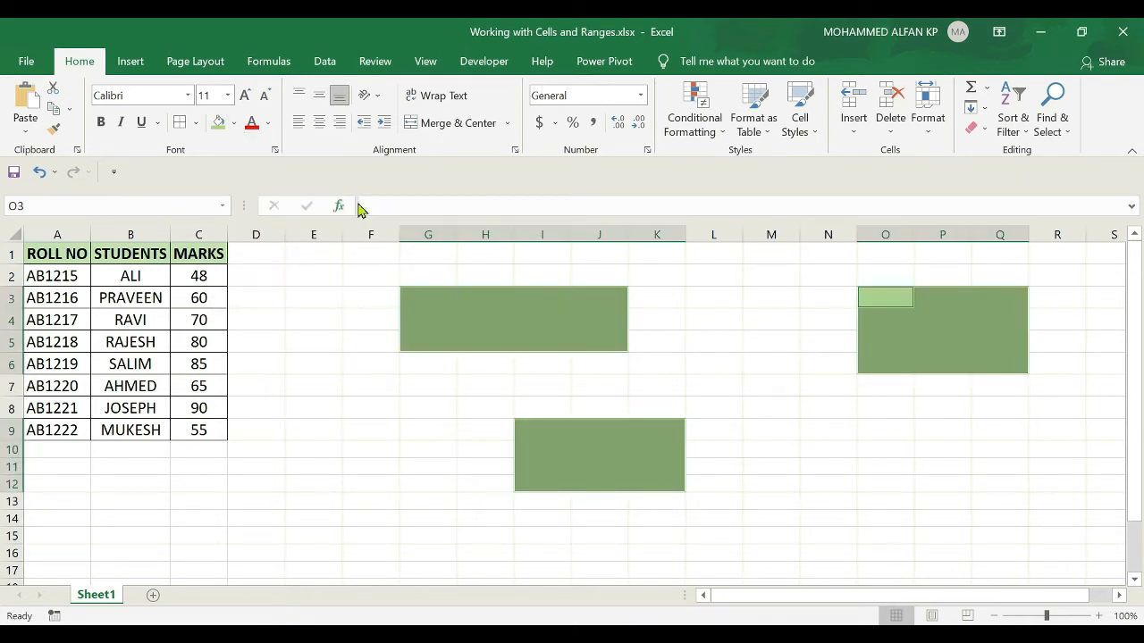
{"action": "left_click", "coordinate": [804, 411]}
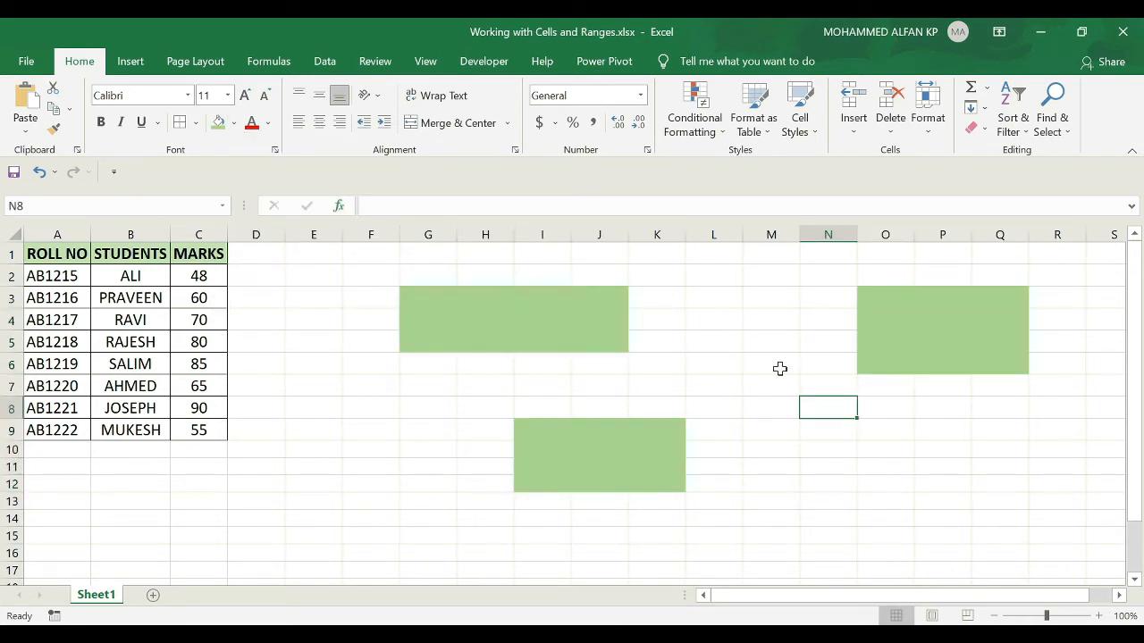
Undo the green and yellow fills on the three ranges.
{"action": "key", "text": "ctrl+z"}
{"action": "key", "text": "ctrl+z"}
{"action": "key", "text": "ctrl+z"}
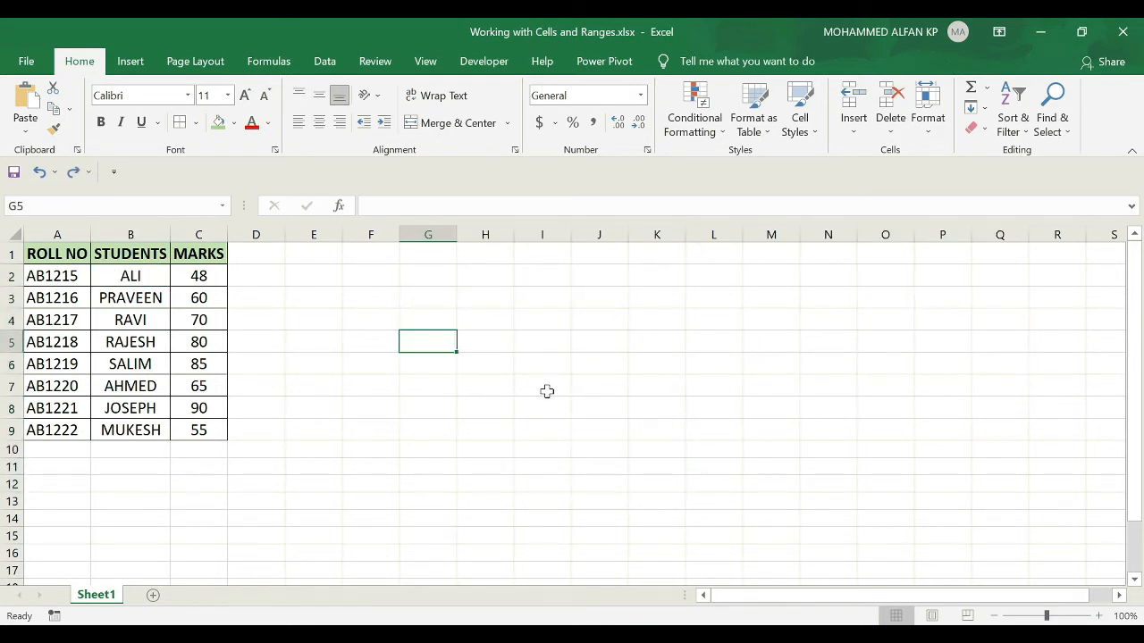
Select the empty range I4:L7 and extend the selection sideways to column P.
{"action": "left_click_drag", "start_coordinate": [538, 320], "coordinate": [712, 381]}
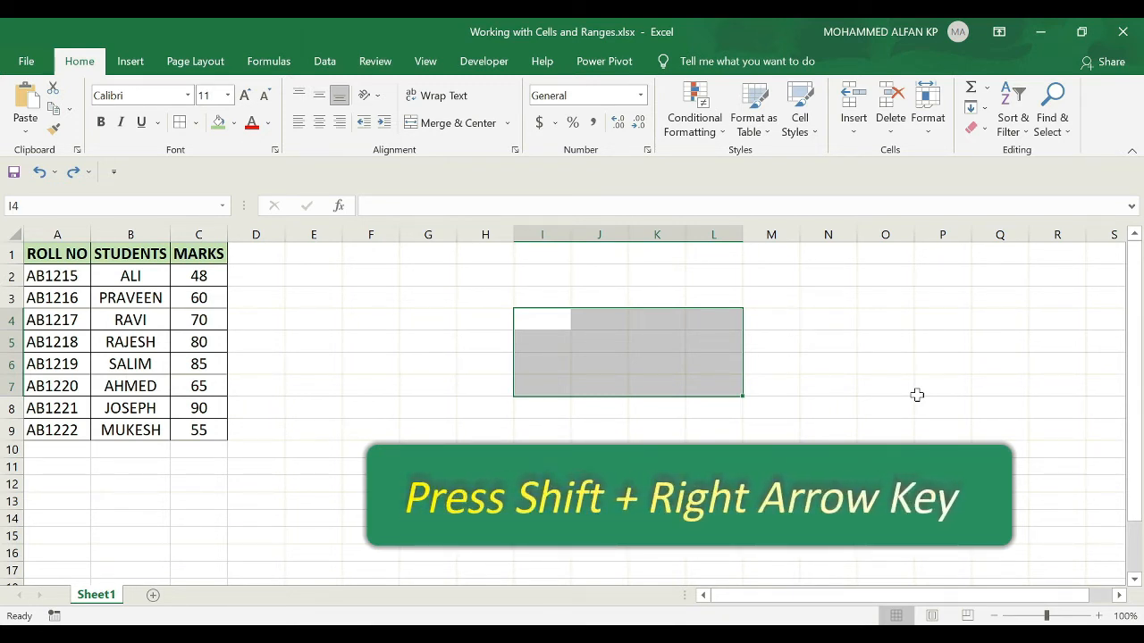
{"action": "key", "text": "shift+Right"}
{"action": "key", "text": "shift+Right"}
{"action": "key", "text": "shift+Right"}
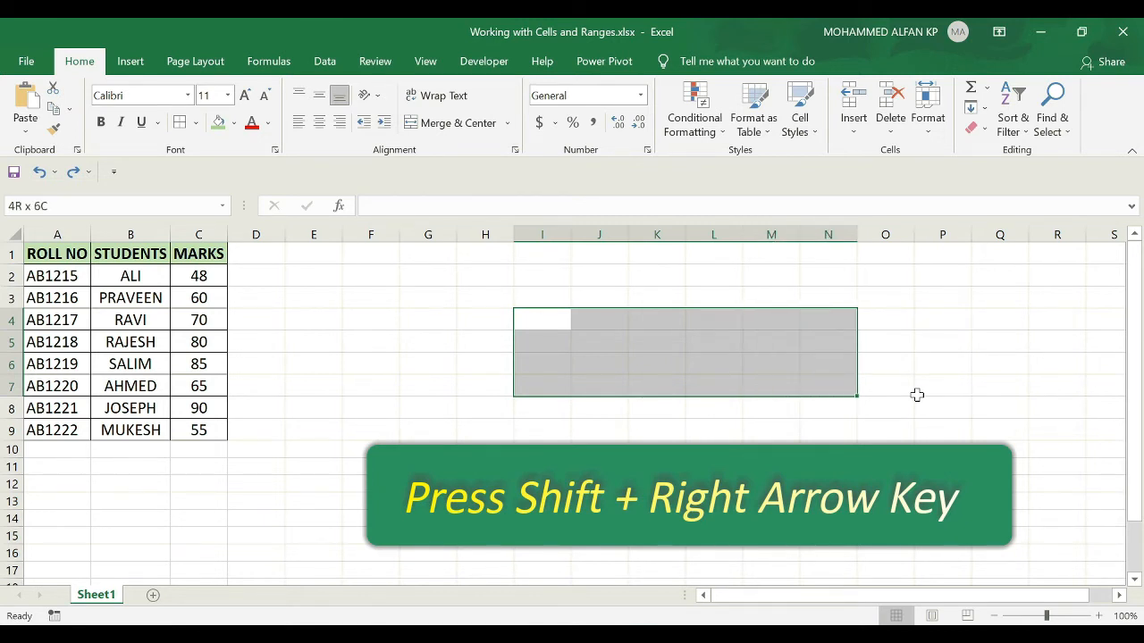
{"action": "key", "text": "shift+Right"}
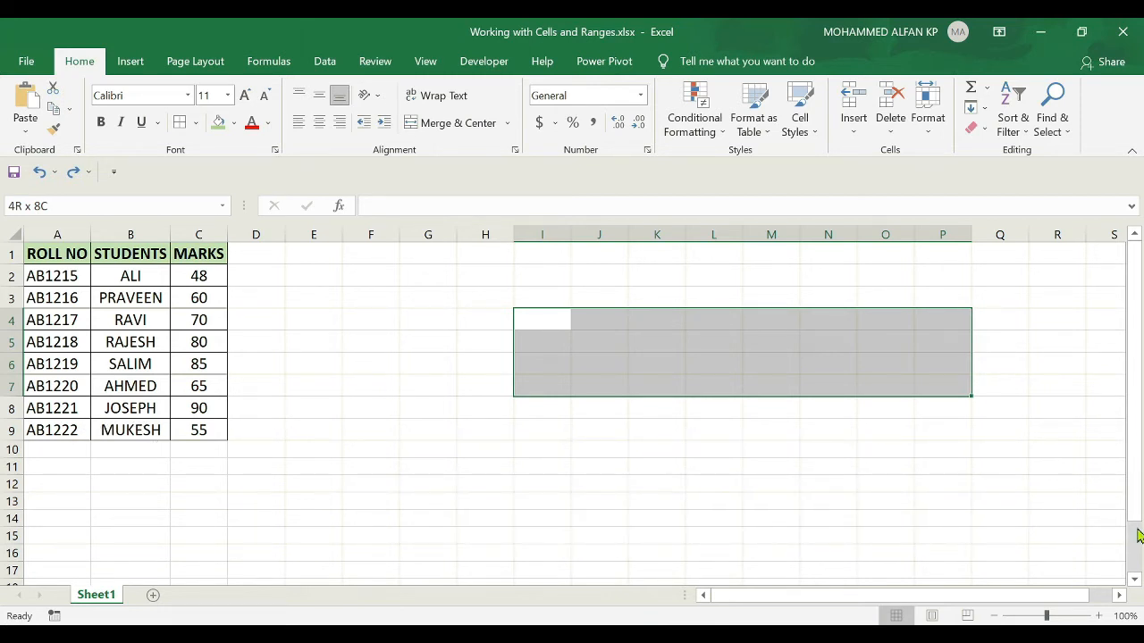
Extend the selected range down to row 10, then deselect it by selecting cell H3.
{"action": "key", "text": "shift+Down"}
{"action": "key", "text": "shift+Down"}
{"action": "key", "text": "shift+Down"}
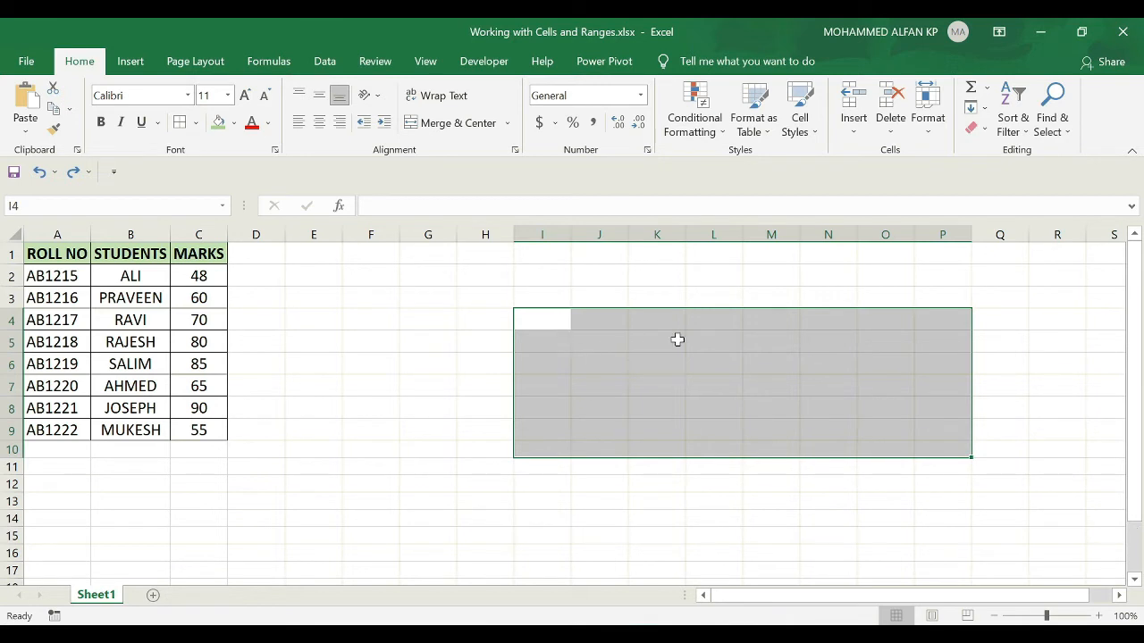
{"action": "left_click", "coordinate": [461, 304]}
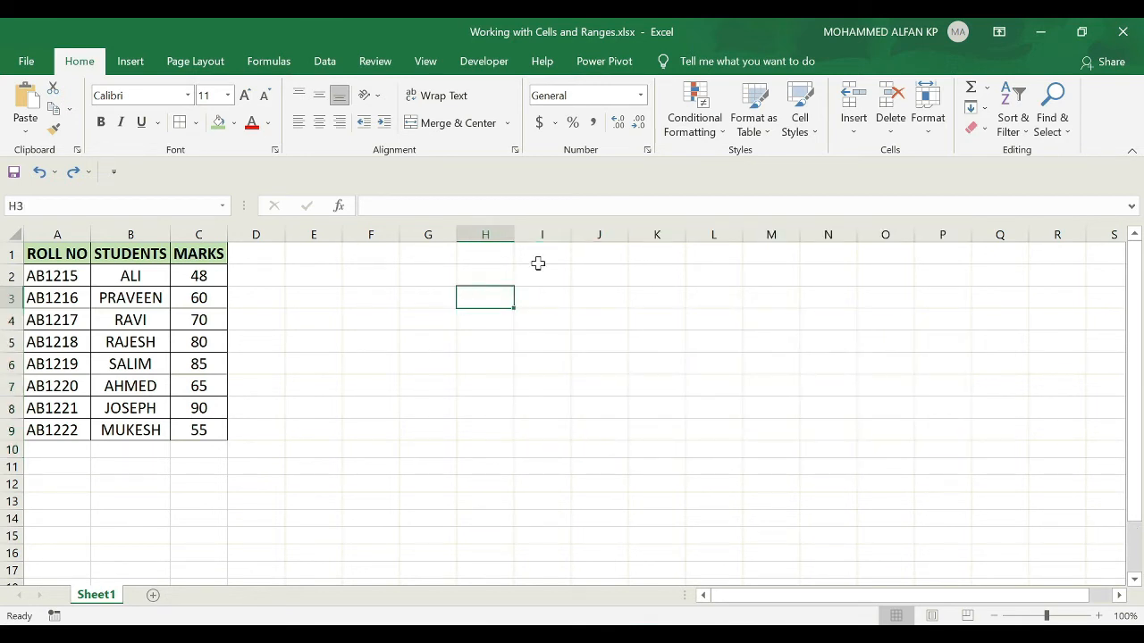
Select cells I1:I14 in column I, then deselect them by selecting cell K7.
{"action": "left_click_drag", "start_coordinate": [538, 254], "coordinate": [538, 523]}
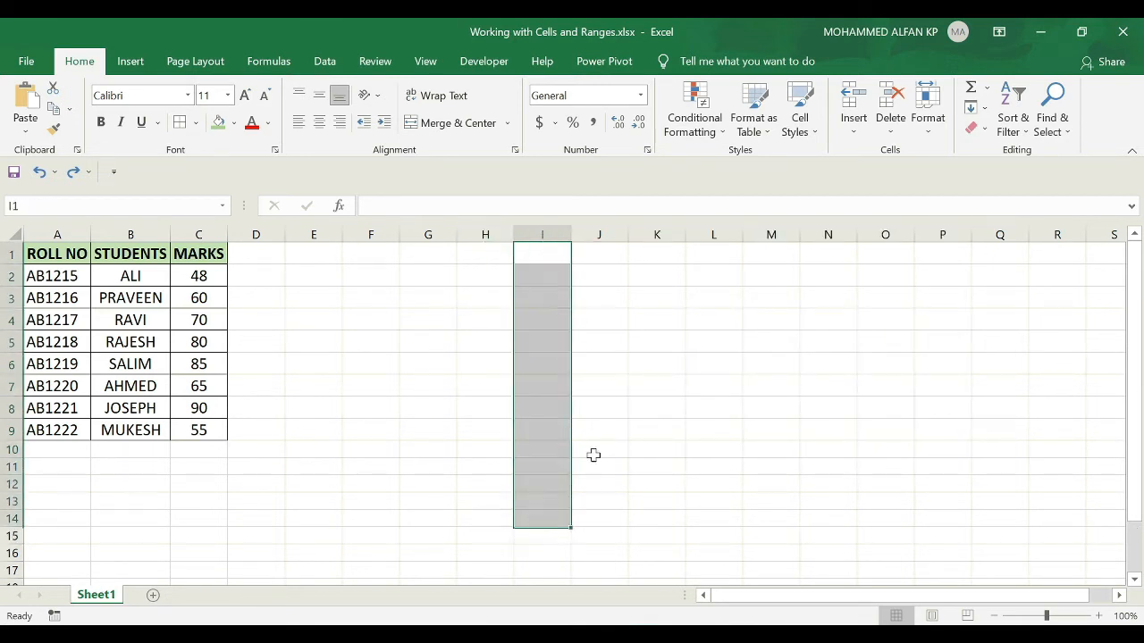
{"action": "left_click", "coordinate": [648, 385]}
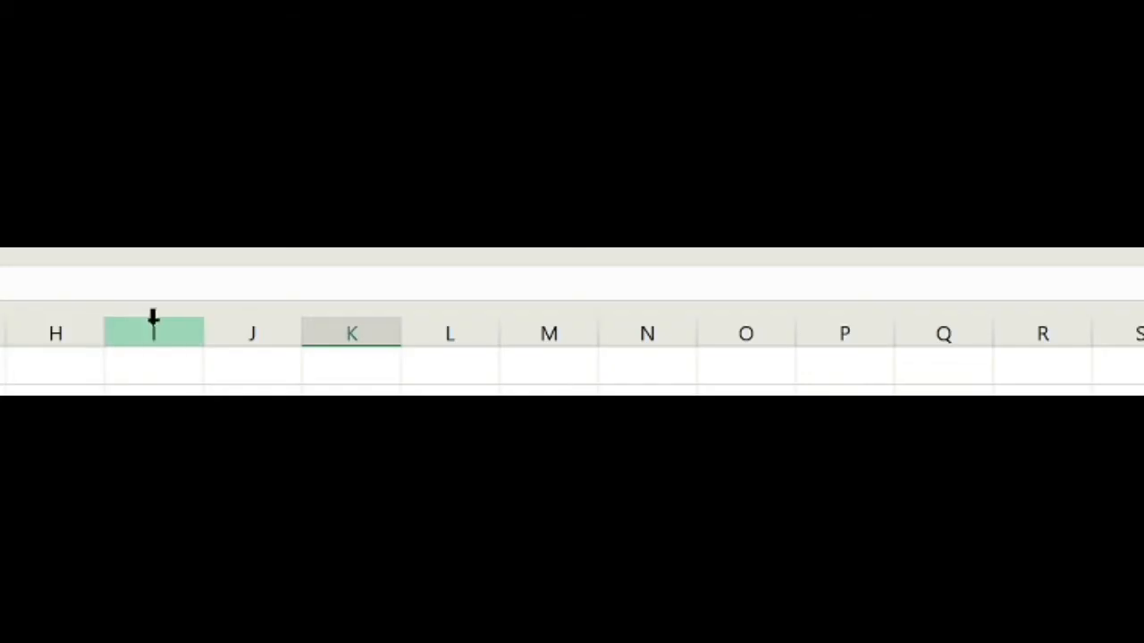
Select the entire column K, then the entire row 12, and finish on cell L4.
{"action": "left_click", "coordinate": [366, 323]}
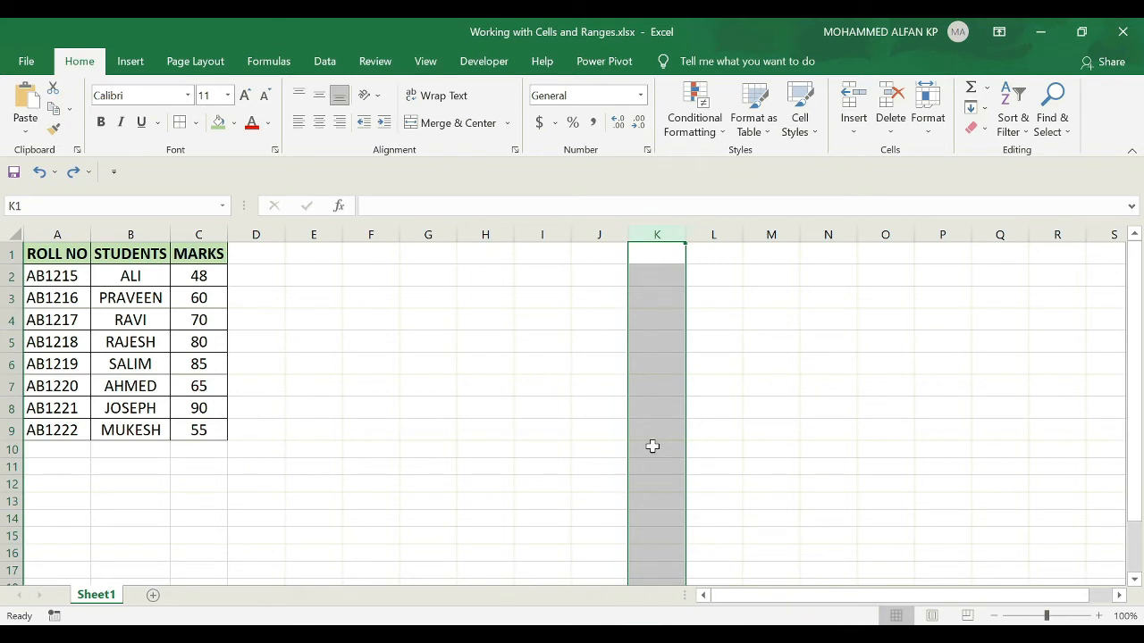
{"action": "left_click", "coordinate": [6, 483]}
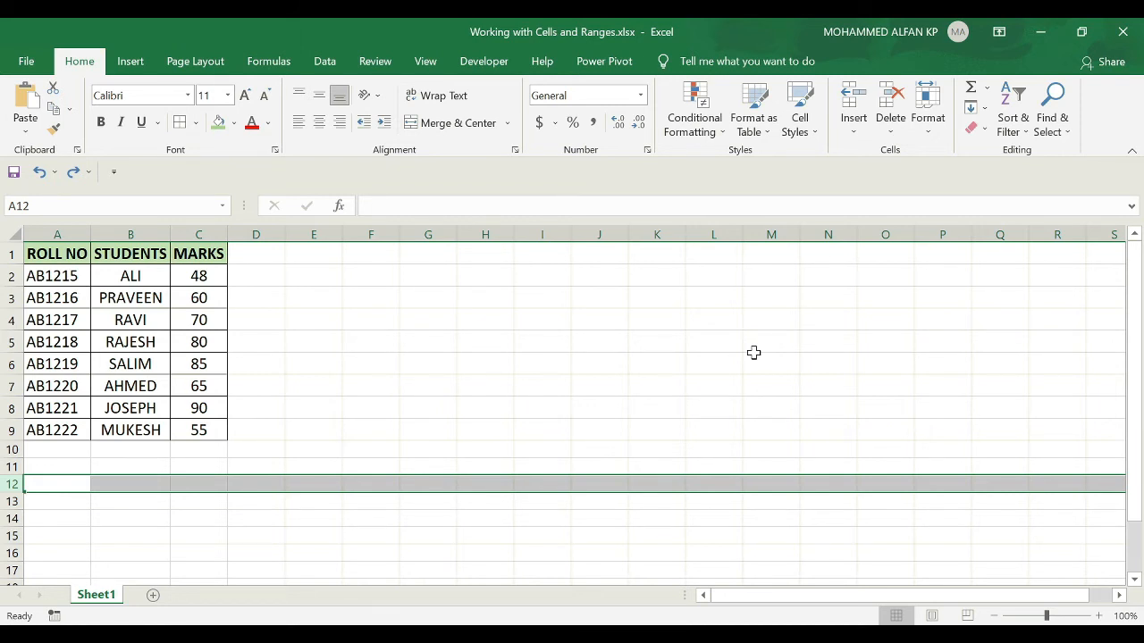
{"action": "left_click", "coordinate": [715, 324]}
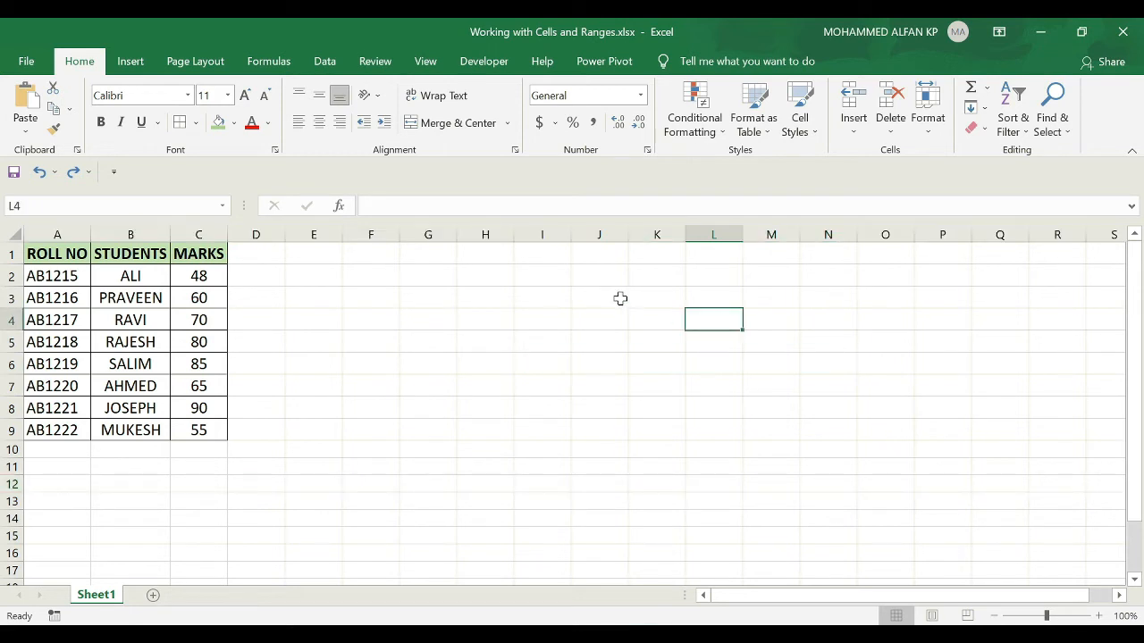
Select the entire columns H, O and P together.
{"action": "left_click", "coordinate": [490, 230]}
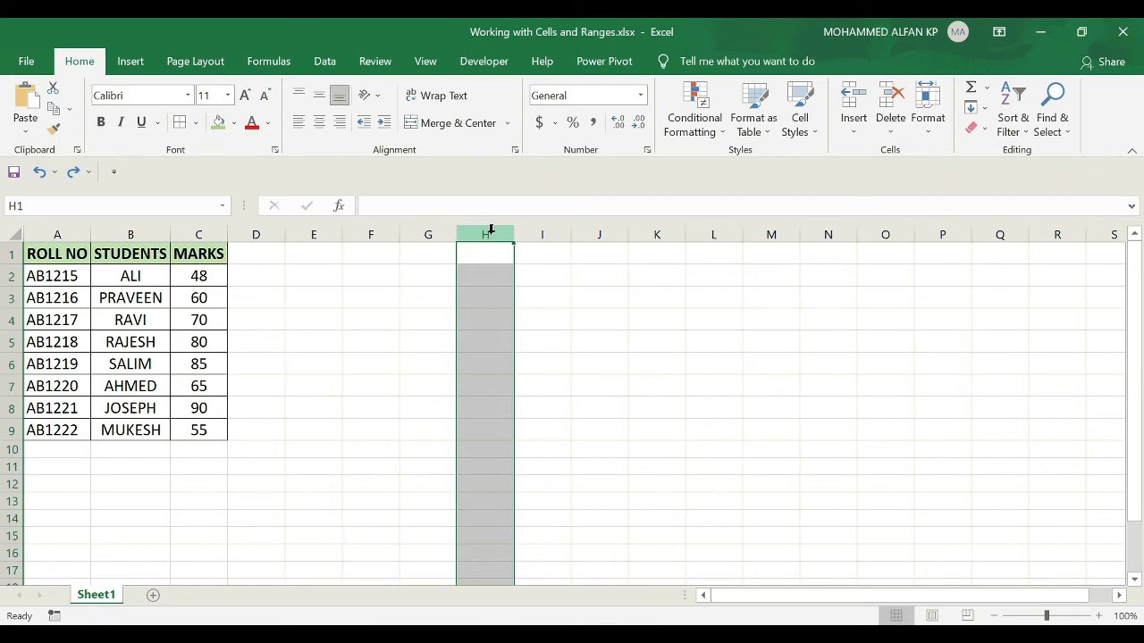
{"action": "left_click", "coordinate": [888, 231], "text": "ctrl"}
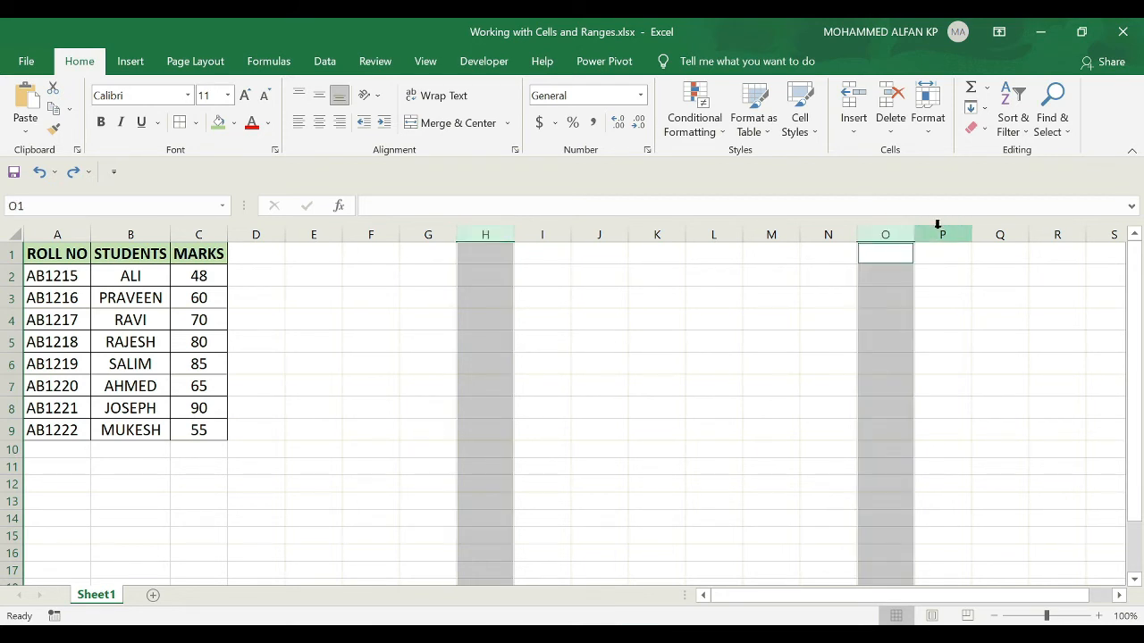
{"action": "left_click", "coordinate": [937, 229], "text": "ctrl"}
Select the entire rows 5, 8, 9 and 10 together, then deselect them by selecting cell E13.
{"action": "left_click", "coordinate": [7, 342]}
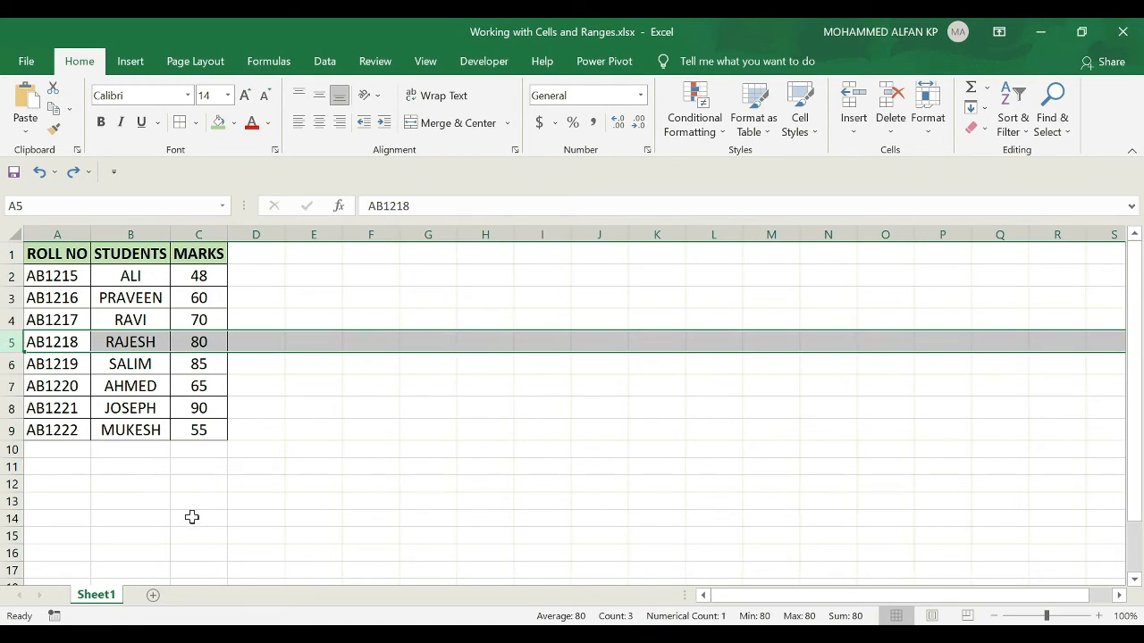
{"action": "left_click", "coordinate": [9, 408], "text": "ctrl"}
{"action": "left_click", "coordinate": [9, 431], "text": "ctrl"}
{"action": "left_click", "coordinate": [8, 450], "text": "ctrl"}
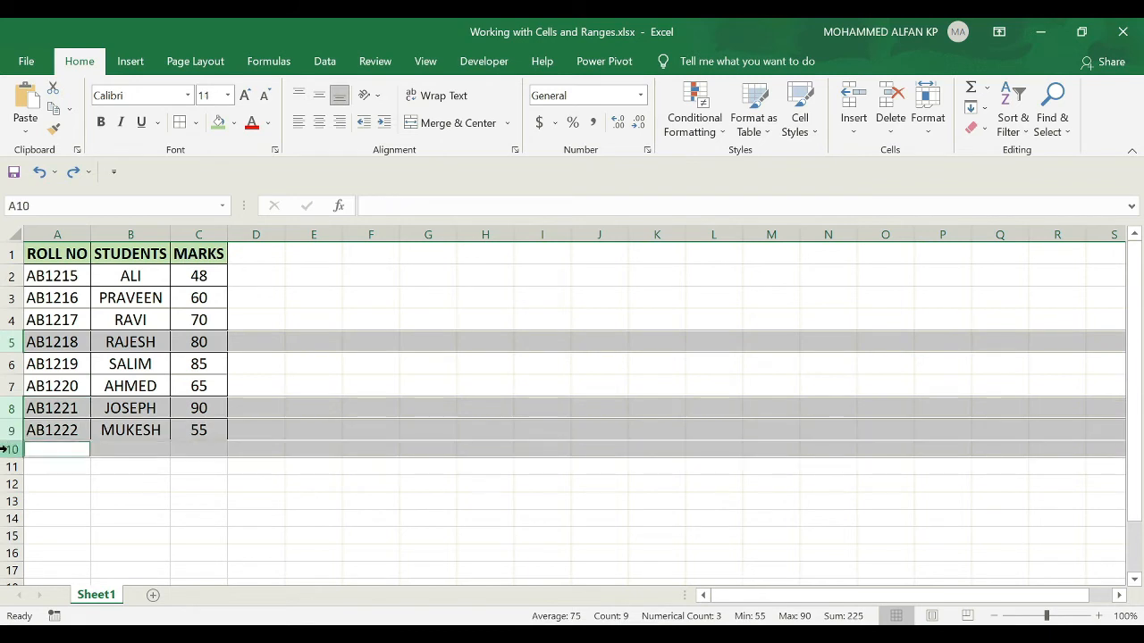
{"action": "left_click", "coordinate": [330, 498]}
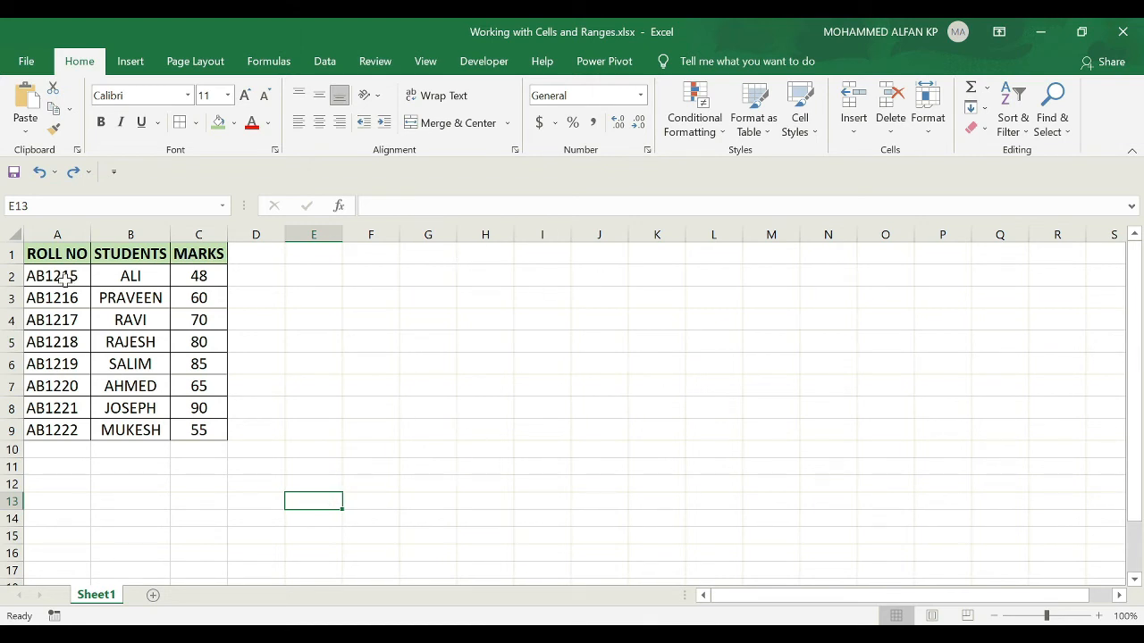
Select all cells of the worksheet, deselect them, and select the whole sheet again starting from empty cell F5.
{"action": "left_click", "coordinate": [12, 234]}
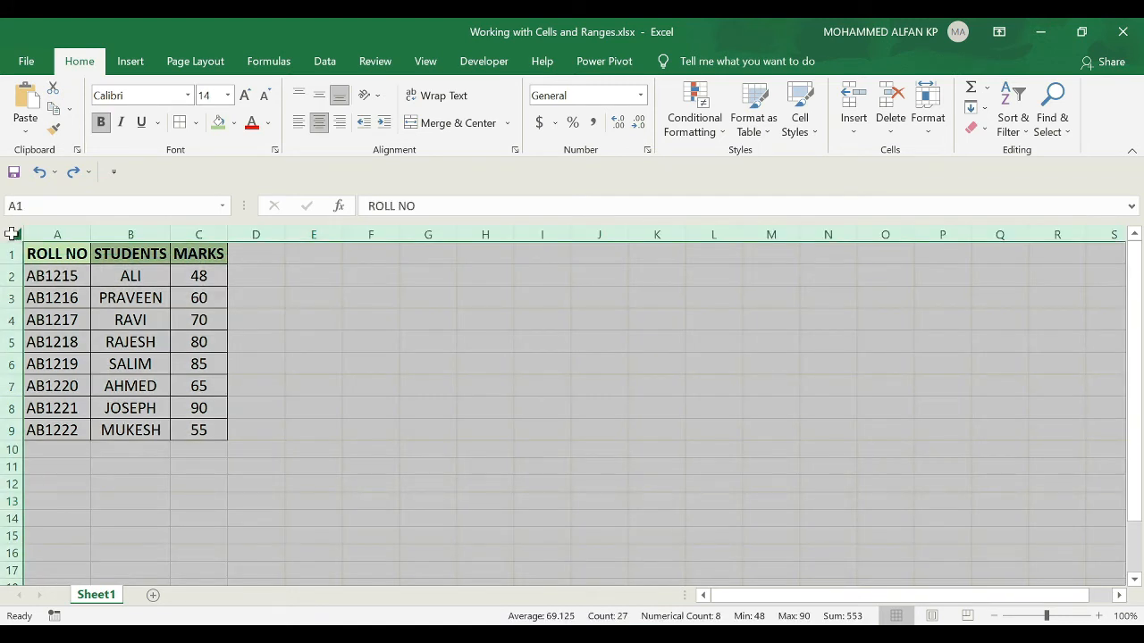
{"action": "left_click", "coordinate": [394, 345]}
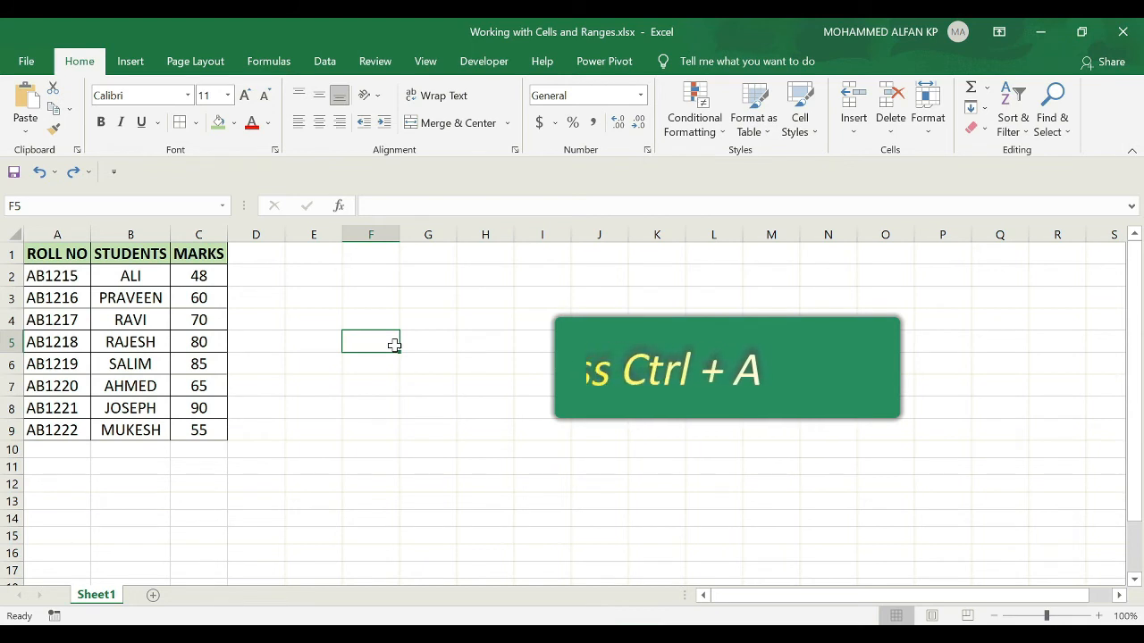
{"action": "key", "text": "ctrl+a"}
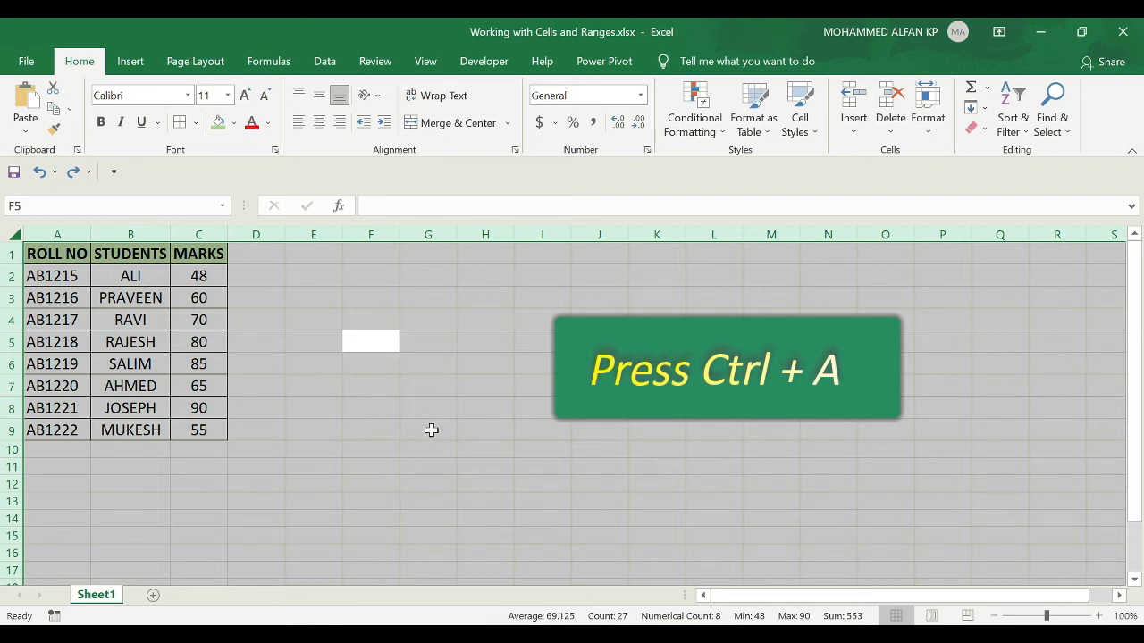
Select the whole student table A1:C9 starting from cell C6, then deselect it by selecting cell I9.
{"action": "left_click", "coordinate": [211, 362]}
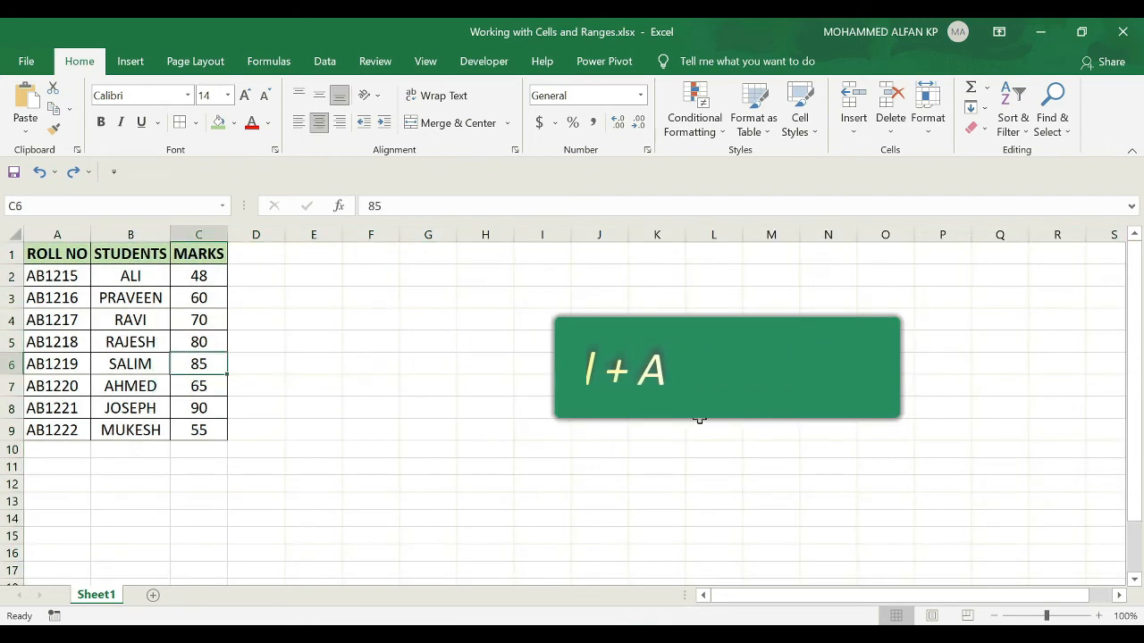
{"action": "key", "text": "ctrl+a"}
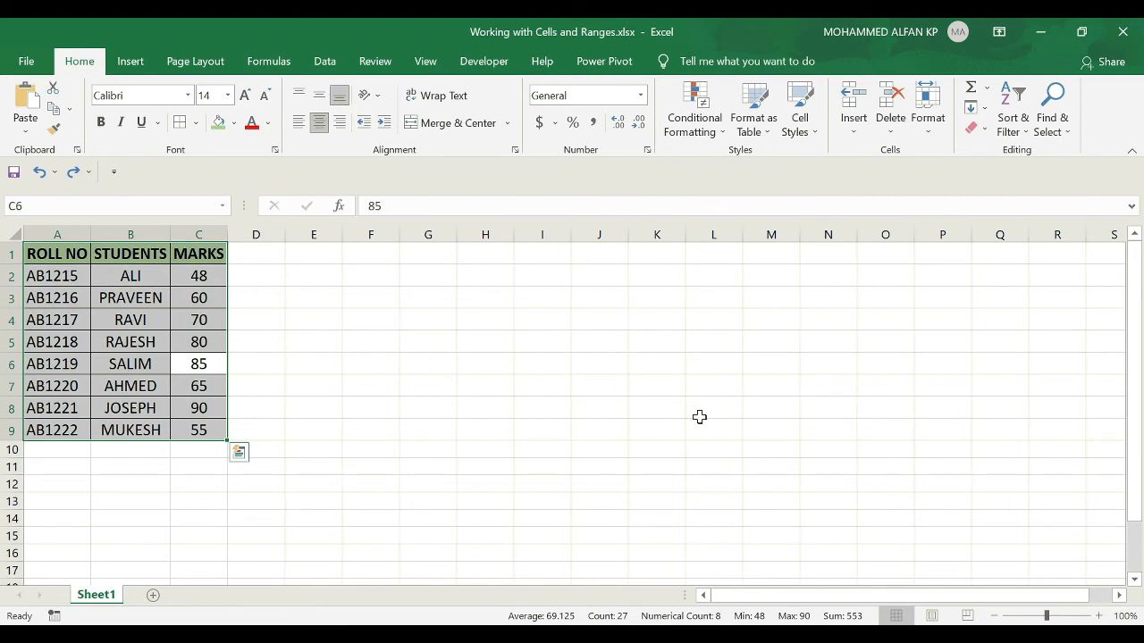
{"action": "left_click", "coordinate": [542, 430]}
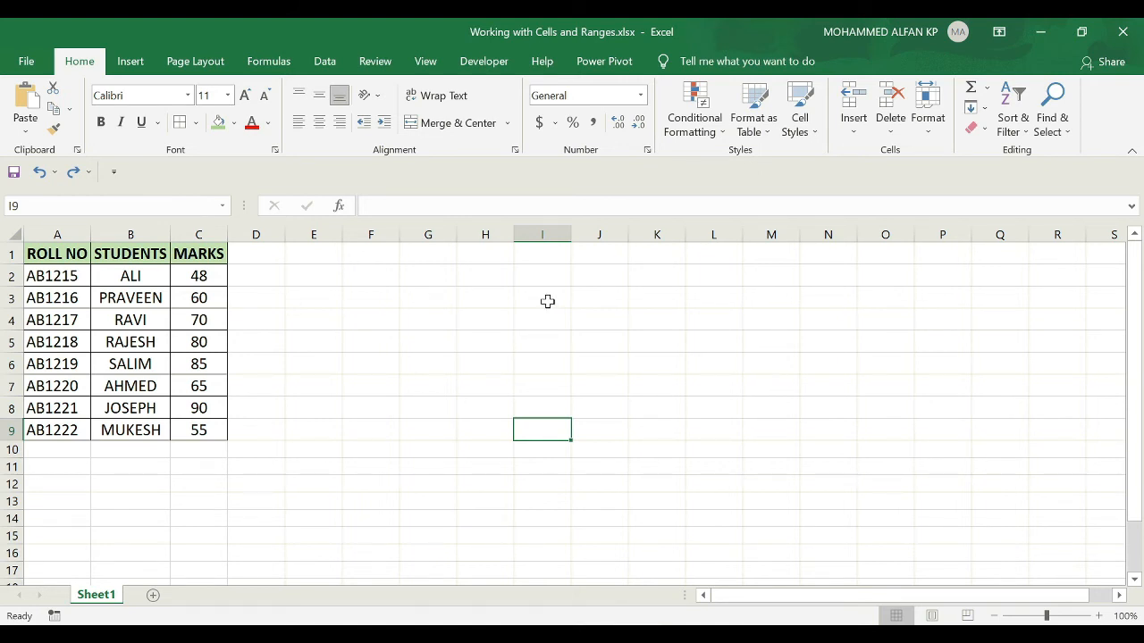
Insert a blank column between the STUDENTS and MARKS columns and open its header cell C1 for editing.
{"action": "left_click", "coordinate": [141, 229]}
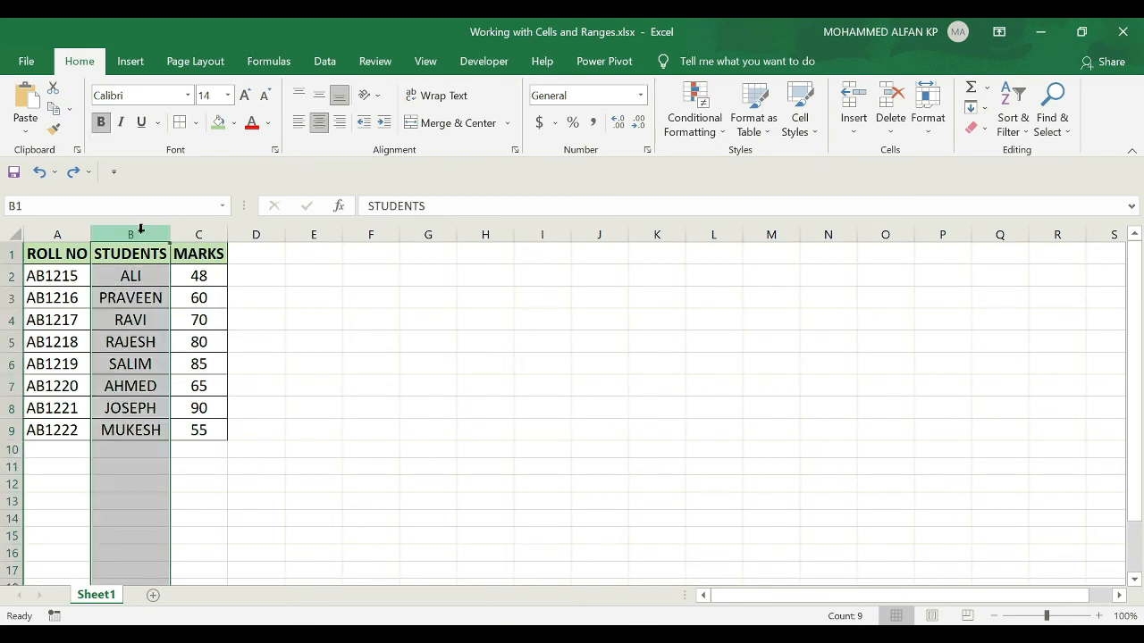
{"action": "left_click", "coordinate": [203, 225]}
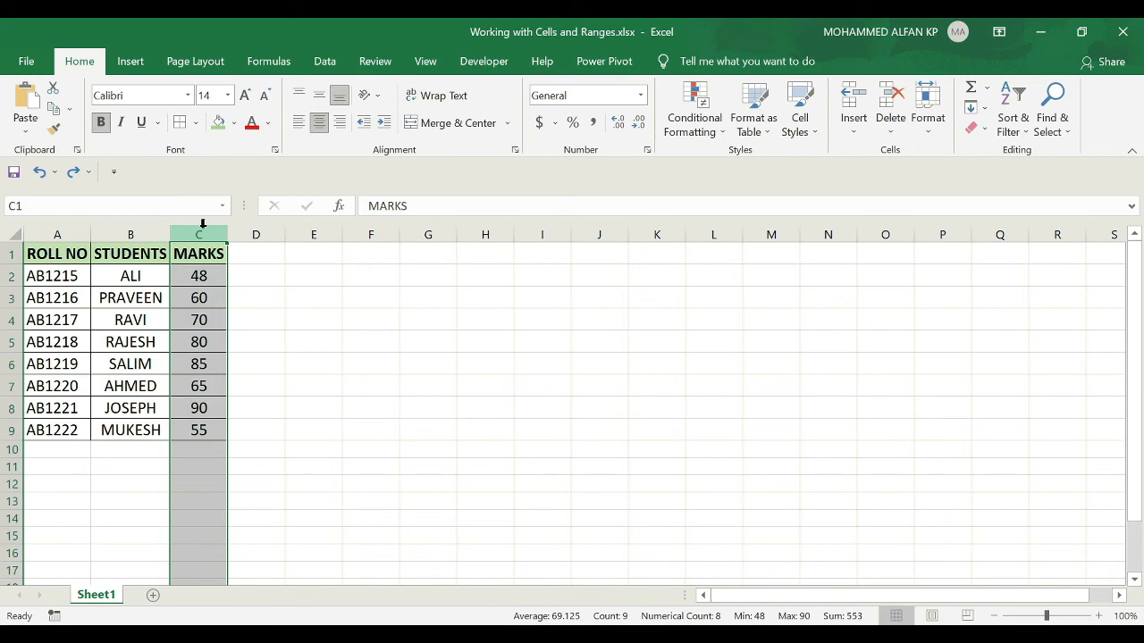
{"action": "right_click", "coordinate": [202, 236]}
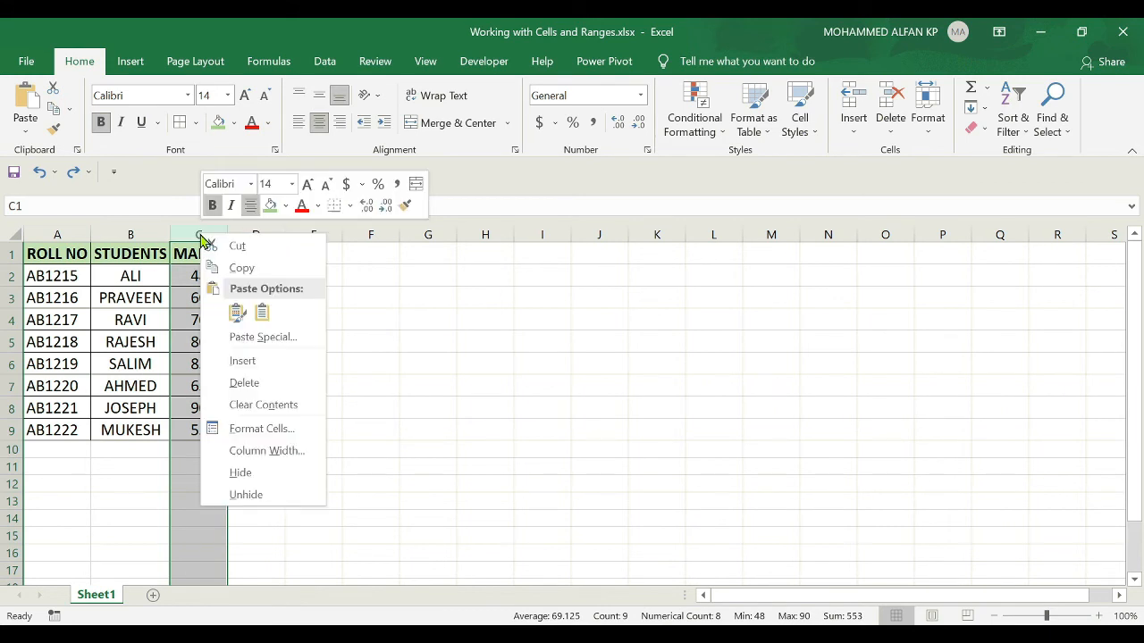
{"action": "left_click", "coordinate": [288, 361]}
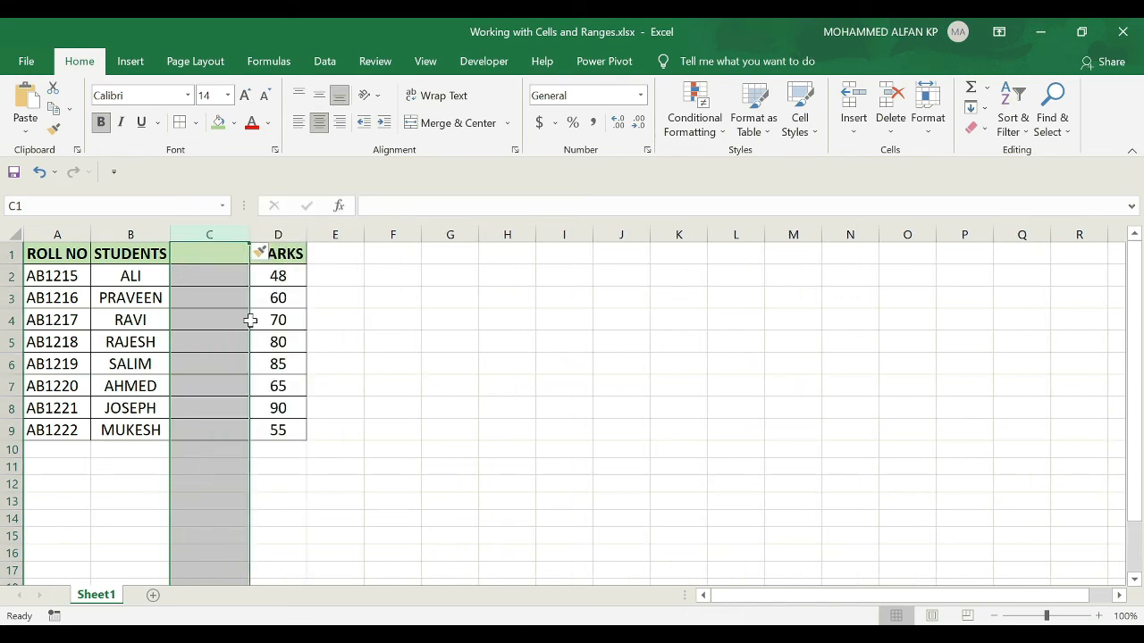
{"action": "double_click", "coordinate": [205, 248]}
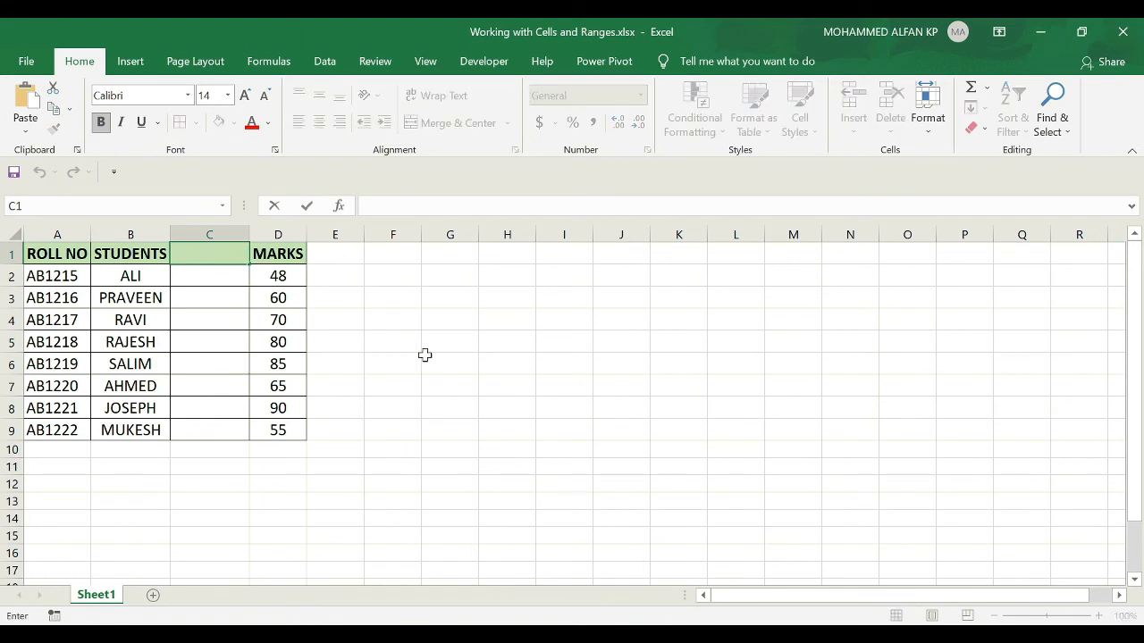
Insert a blank row above row 4 of the student table.
{"action": "left_click", "coordinate": [51, 298]}
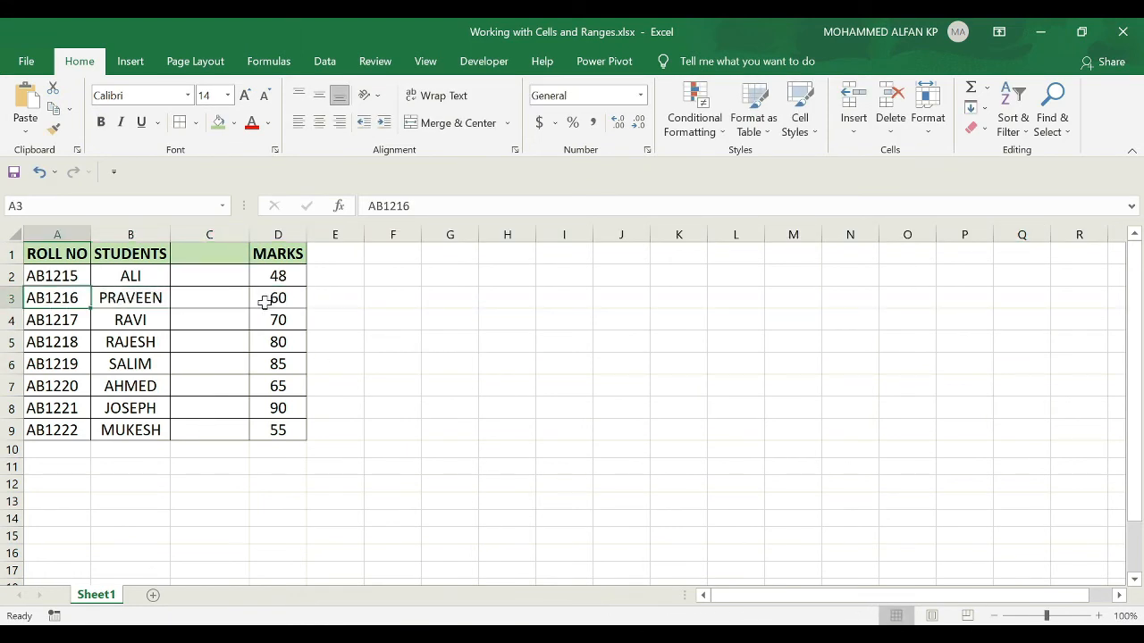
{"action": "left_click", "coordinate": [11, 304]}
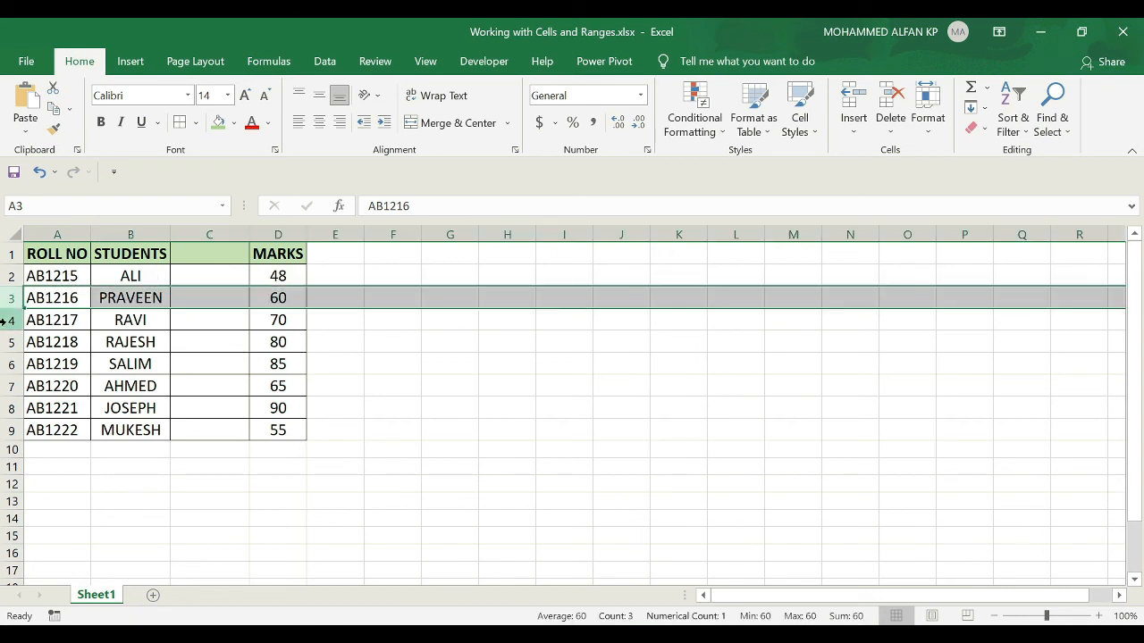
{"action": "left_click", "coordinate": [7, 320]}
{"action": "right_click", "coordinate": [9, 320]}
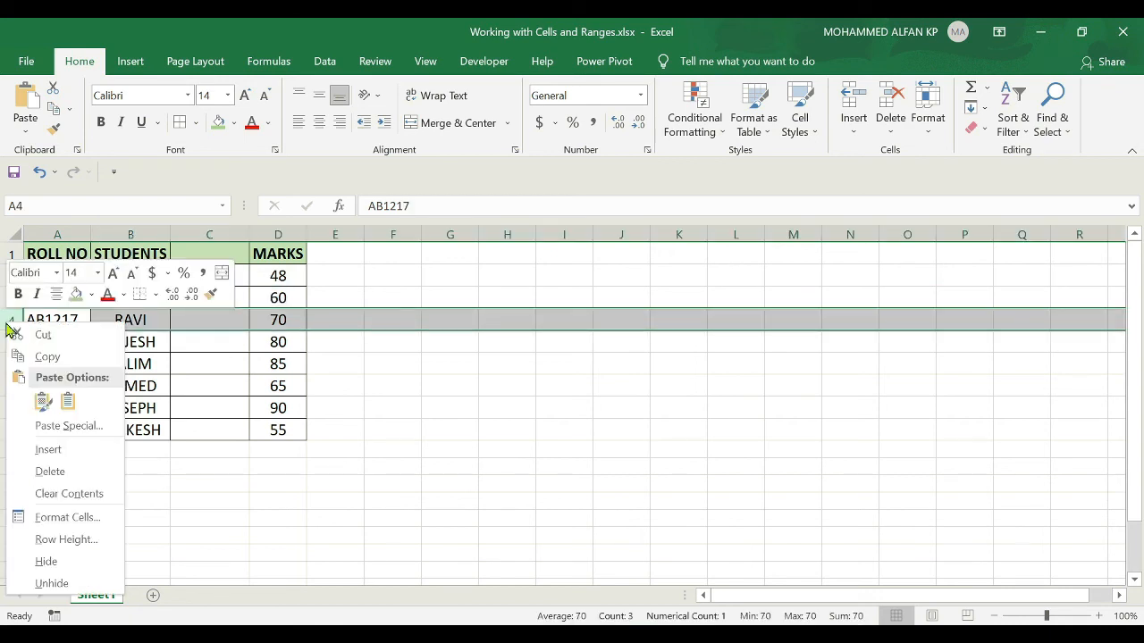
{"action": "left_click", "coordinate": [51, 470]}
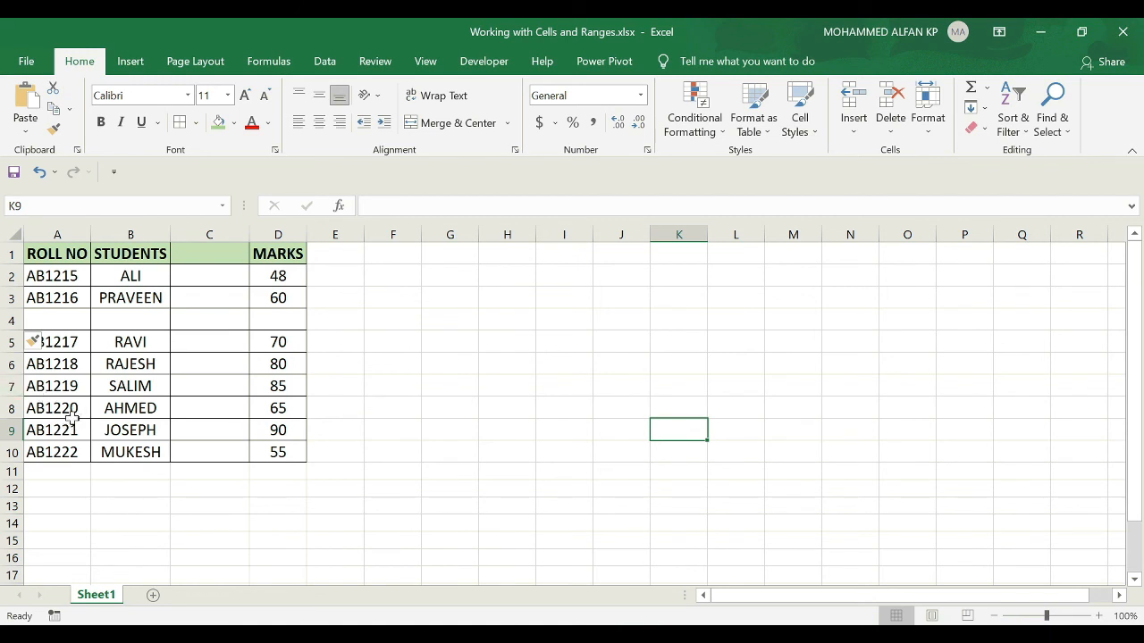
Insert three blank rows above row 8 by selecting rows 8 to 10 together, then select the new cells A8:A10.
{"action": "left_click_drag", "start_coordinate": [9, 408], "coordinate": [11, 452]}
{"action": "right_click", "coordinate": [7, 413]}
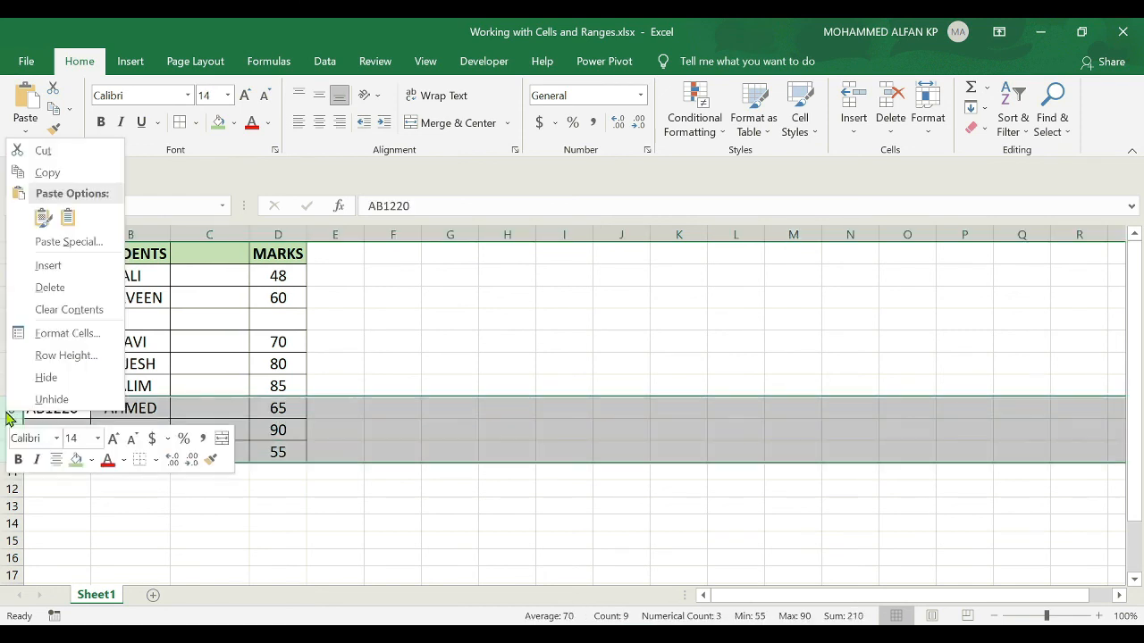
{"action": "left_click", "coordinate": [71, 264]}
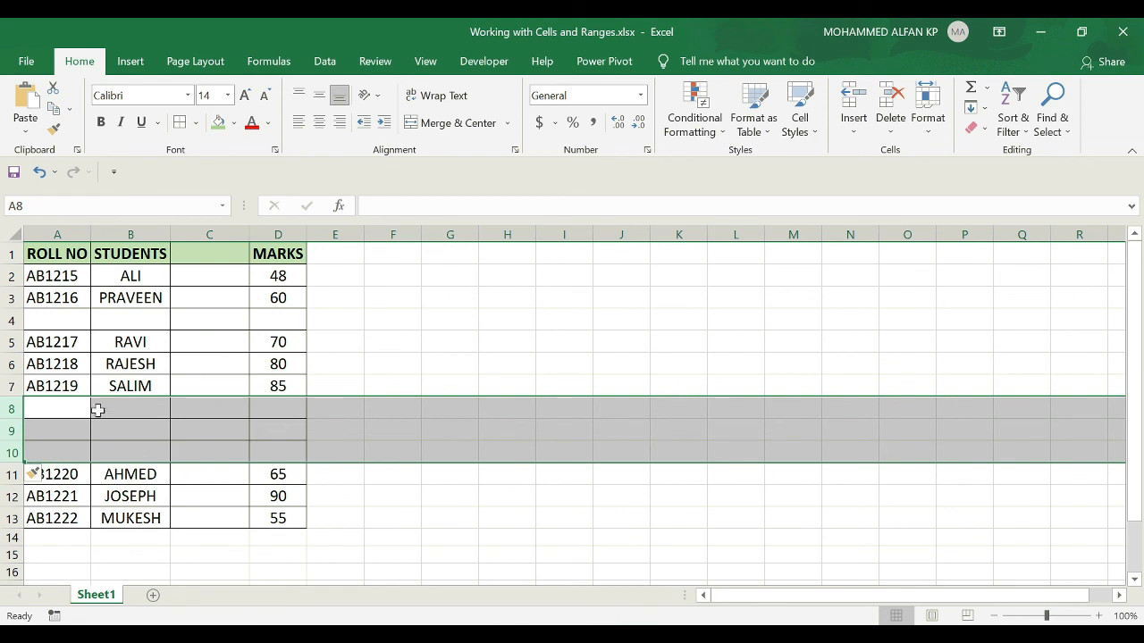
{"action": "left_click_drag", "start_coordinate": [70, 409], "coordinate": [72, 451]}
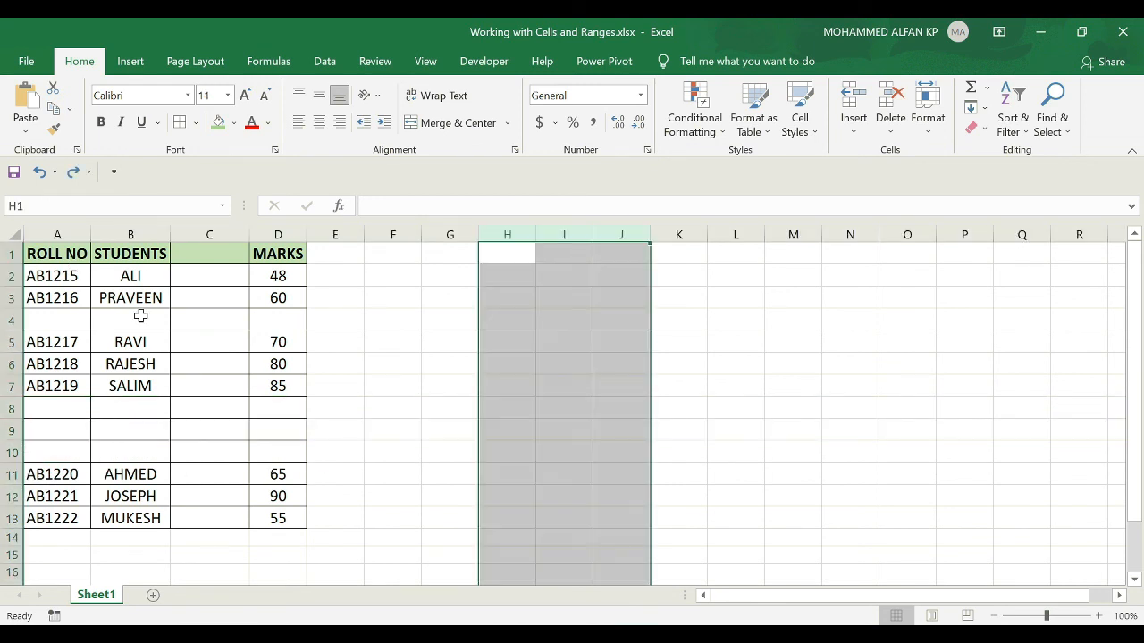
Insert three blank columns before the STUDENTS column by selecting columns B to D together.
{"action": "left_click", "coordinate": [124, 298]}
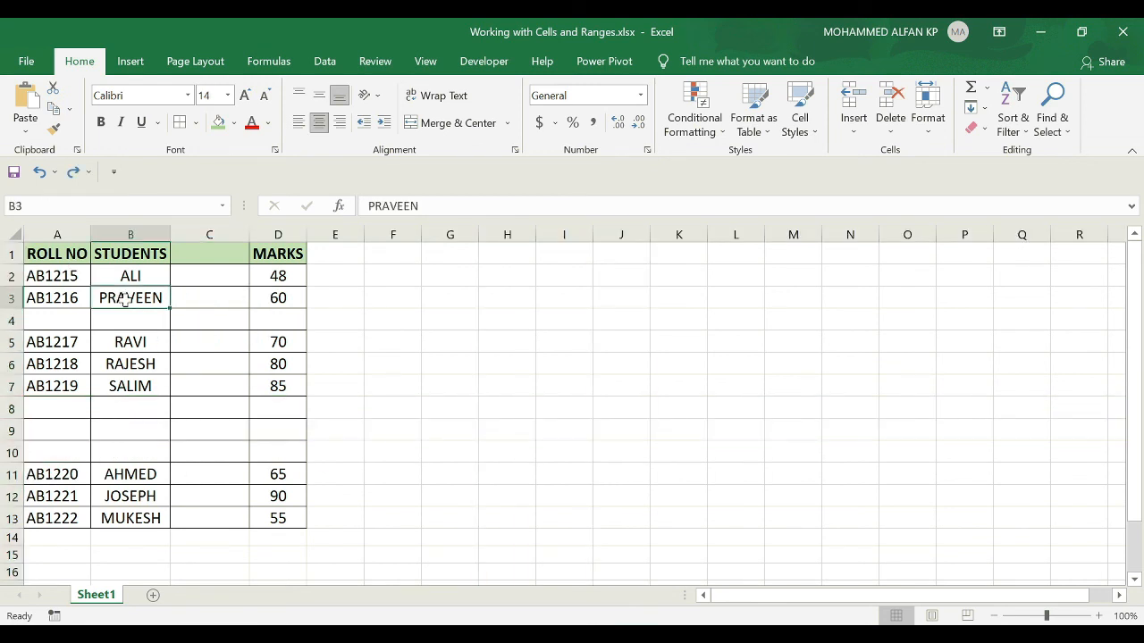
{"action": "left_click", "coordinate": [132, 231]}
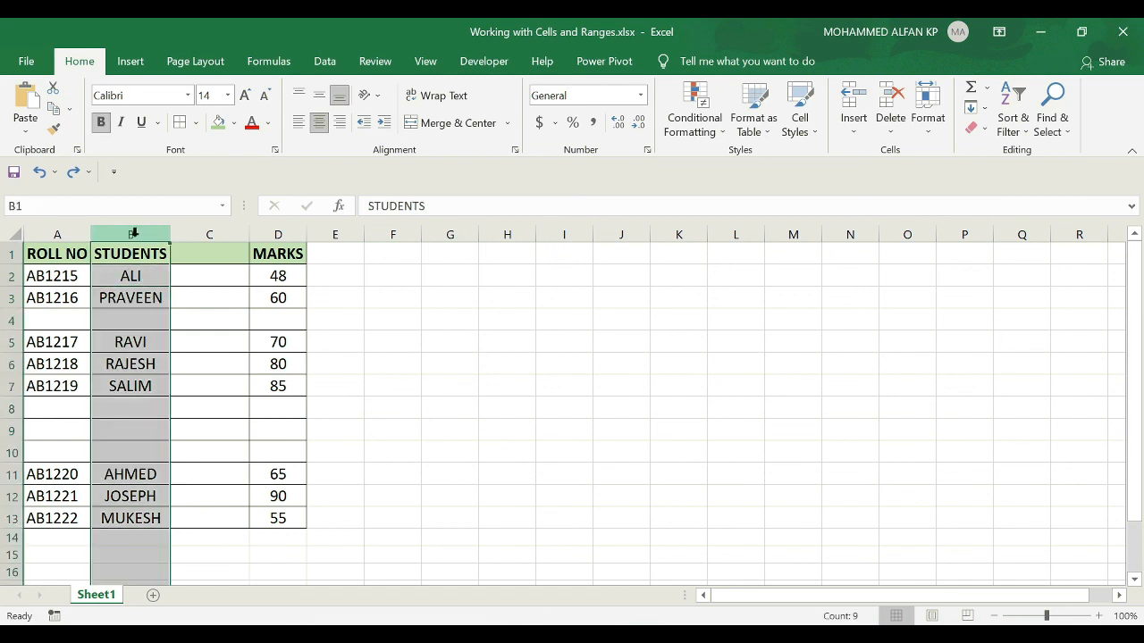
{"action": "left_click_drag", "start_coordinate": [129, 232], "coordinate": [277, 228]}
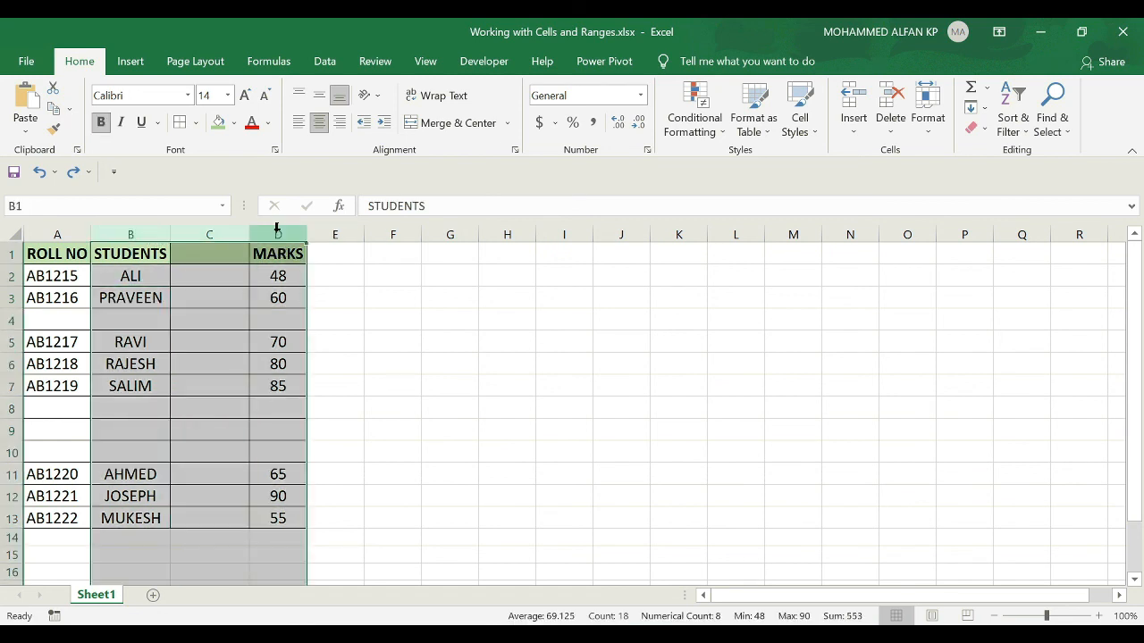
{"action": "right_click", "coordinate": [281, 238]}
{"action": "left_click", "coordinate": [358, 359]}
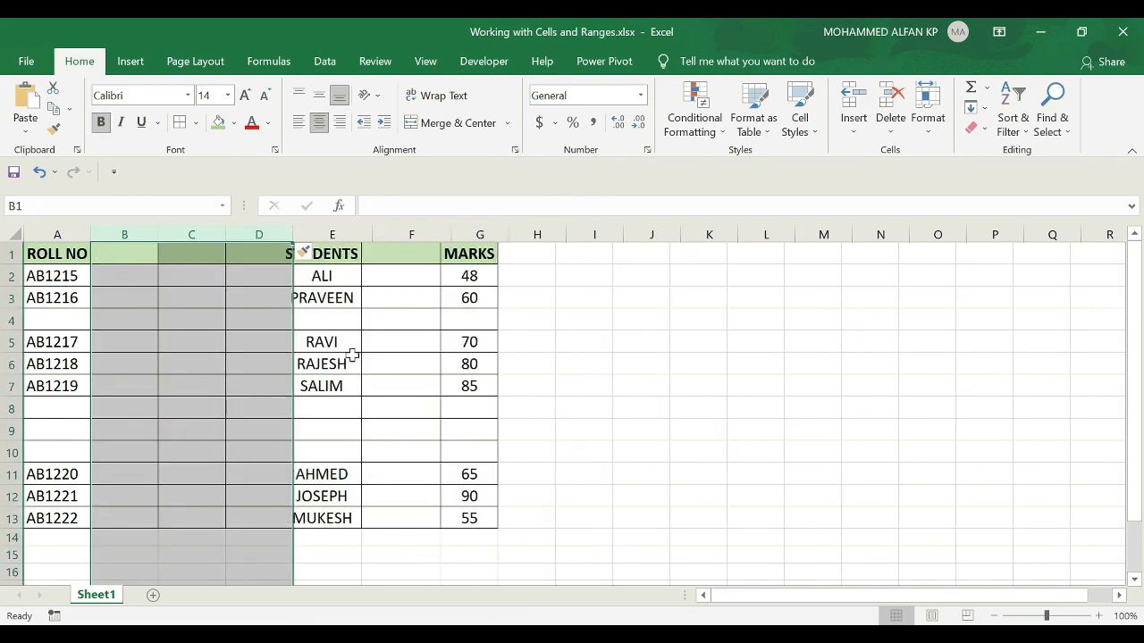